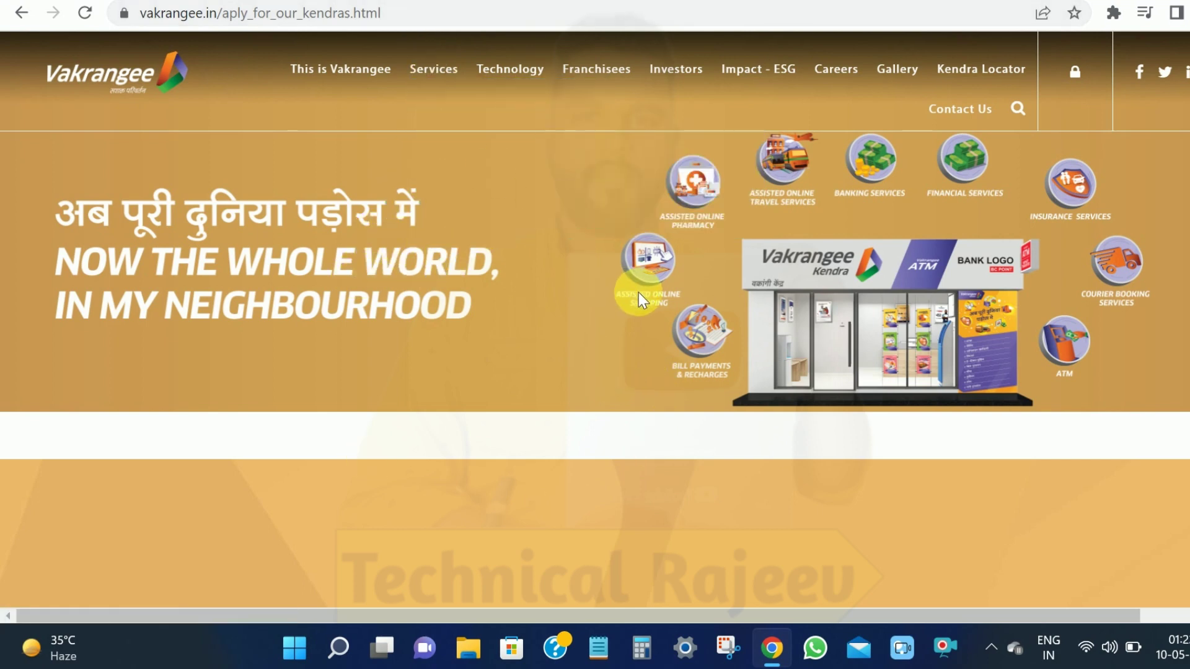
Step: Find the Bronze kendra - Only New ATM option on the Vakrangee franchise page and open its application site
scroll(686, 285, "down", 5)
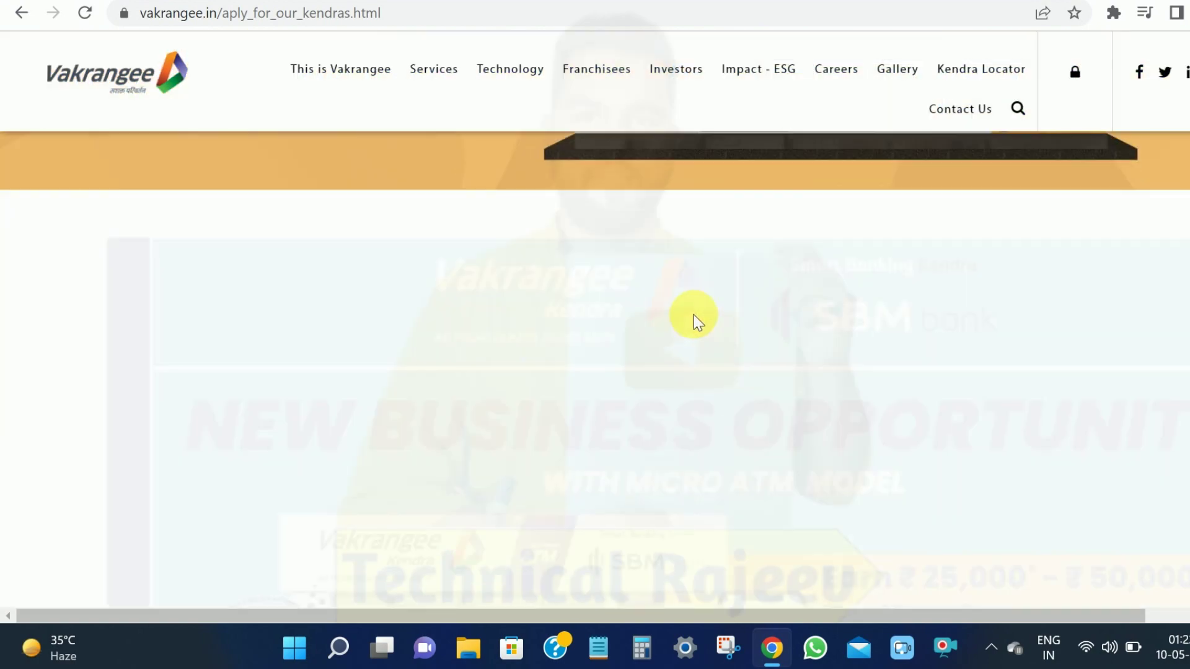
scroll(684, 319, "down", 5)
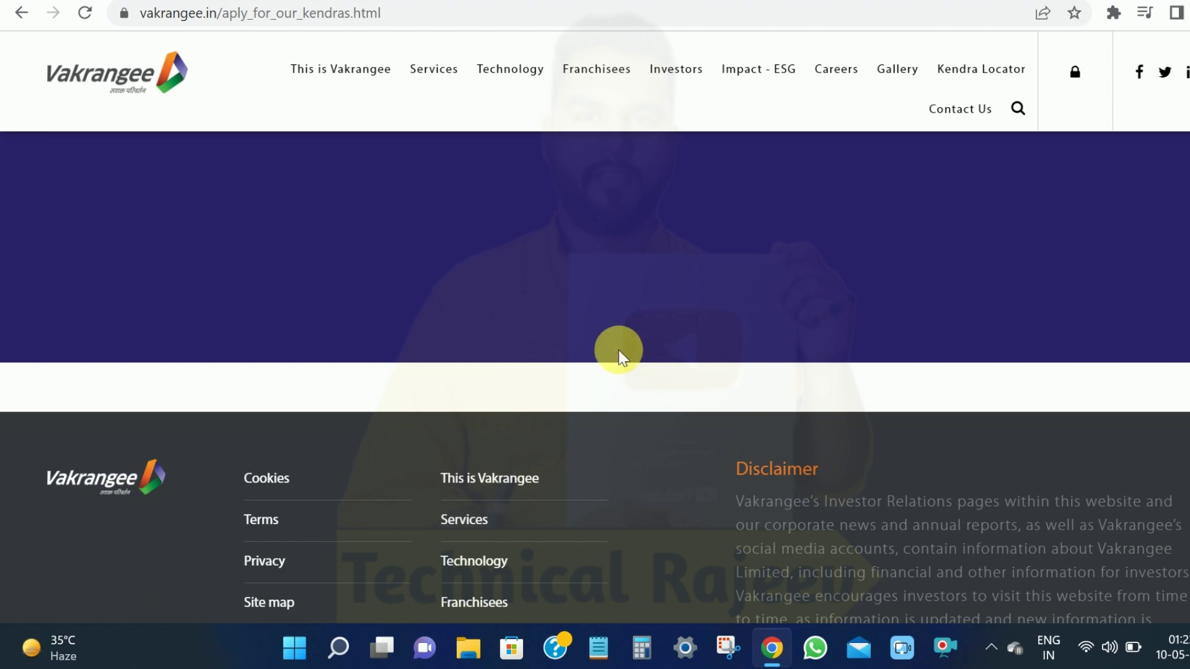
scroll(599, 369, "down", 10)
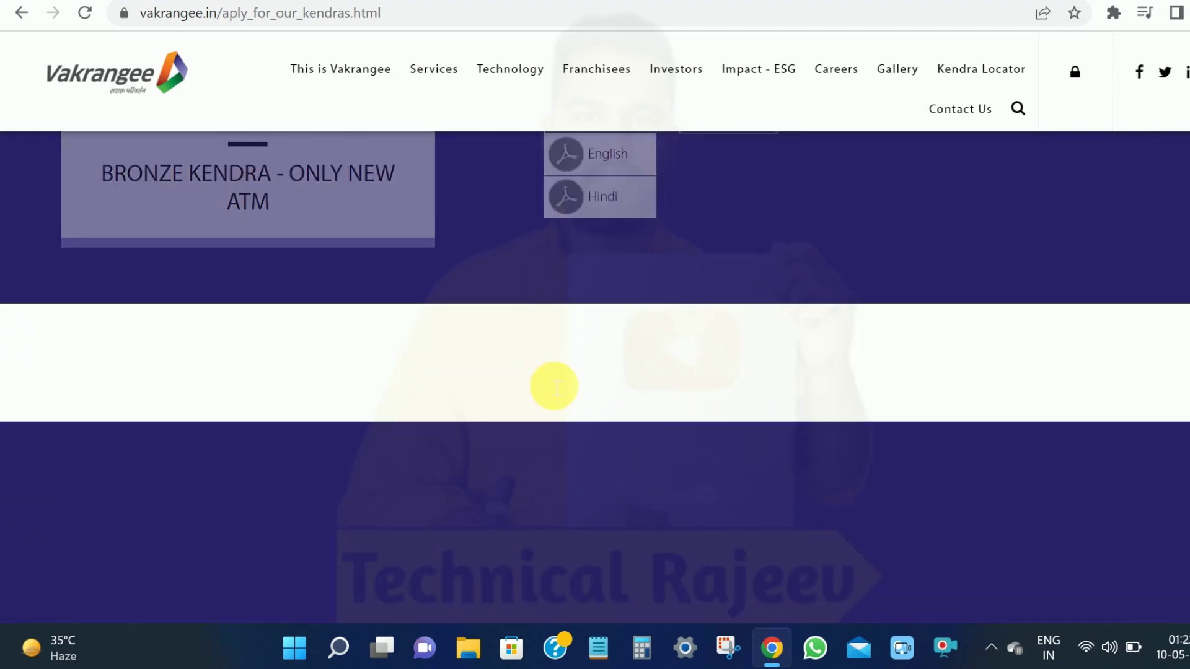
scroll(515, 384, "up", 3)
scroll(466, 391, "down", 3)
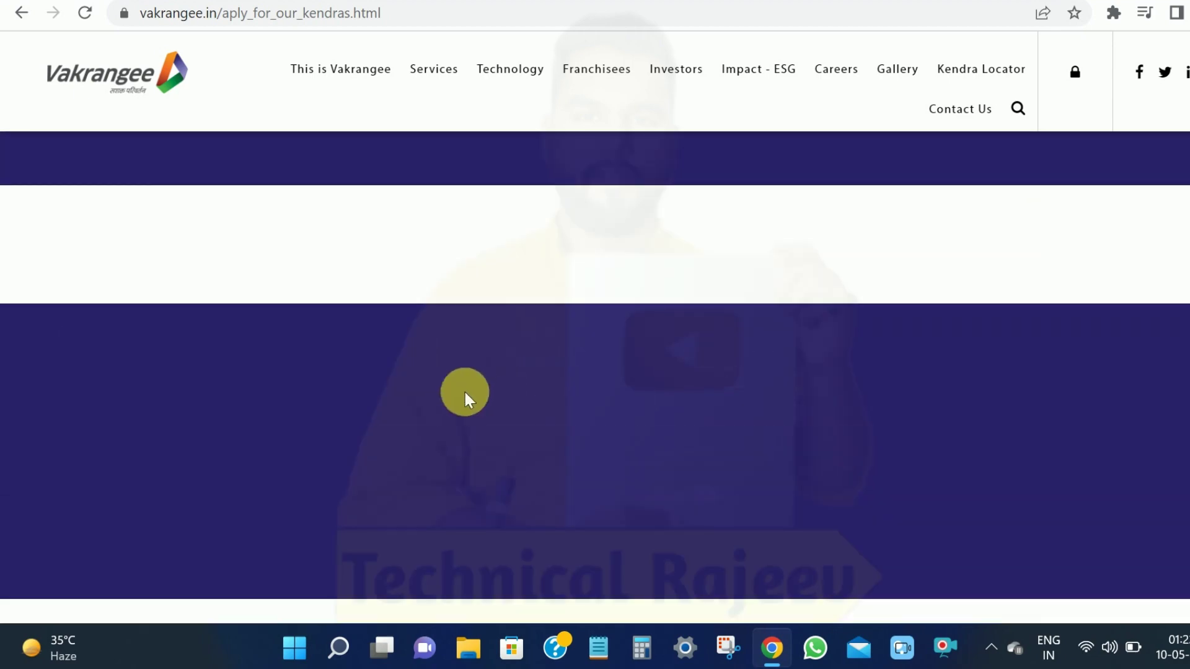
key("ctrl+minus")
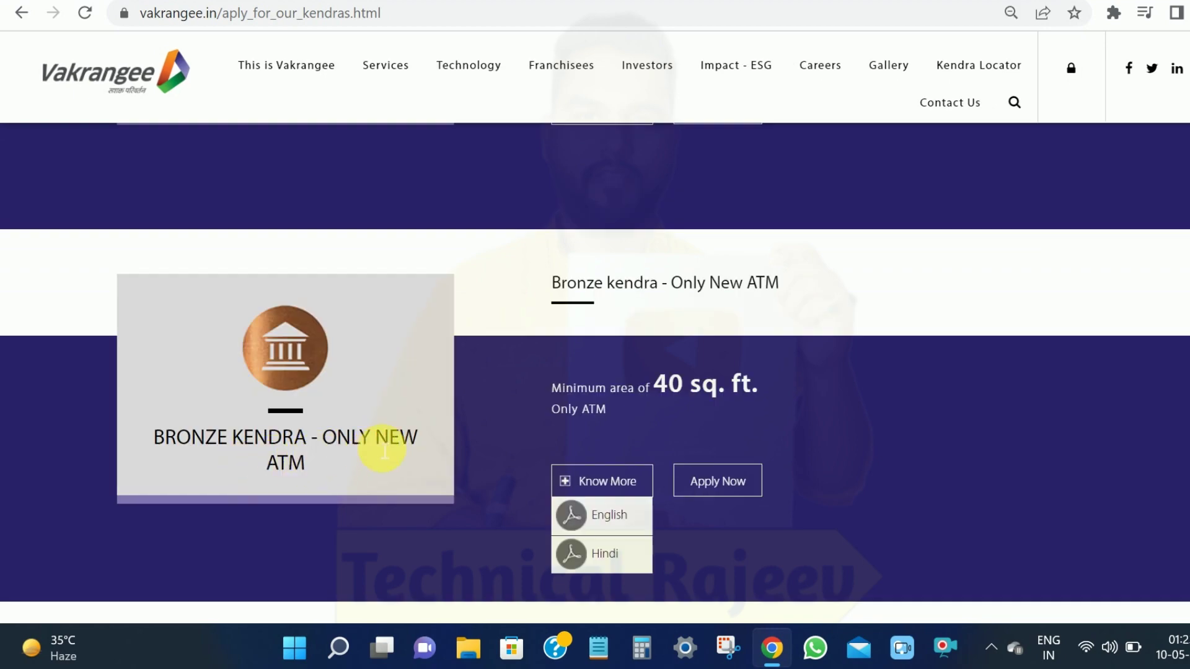
scroll(422, 418, "down", 2)
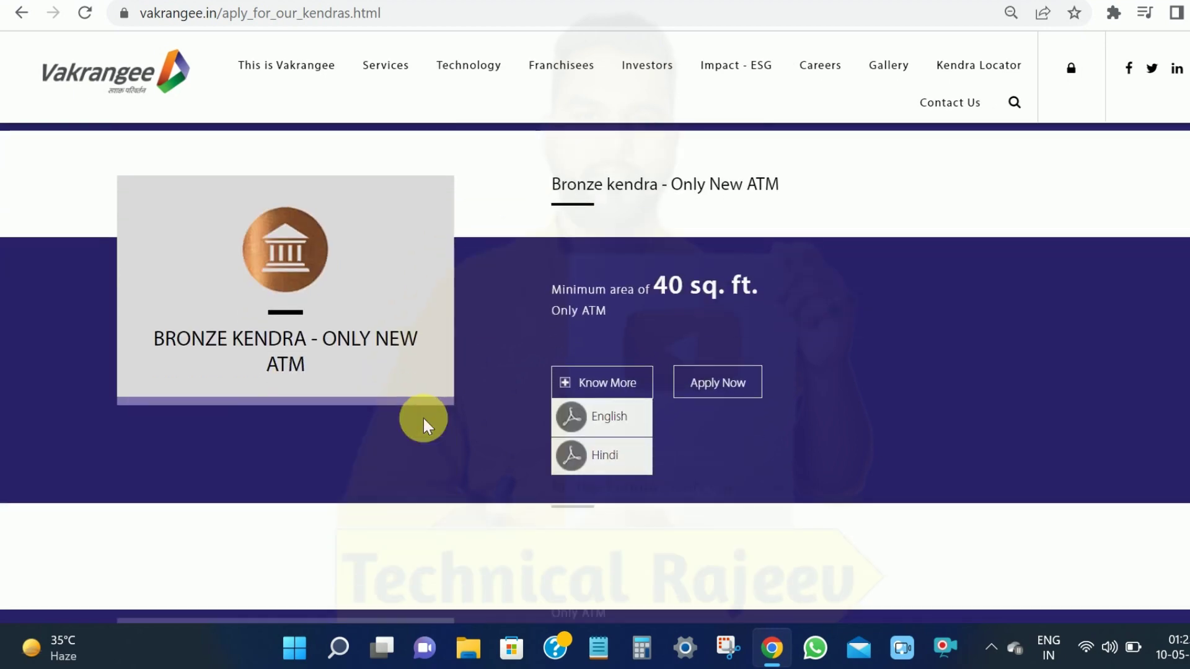
left_click(723, 386)
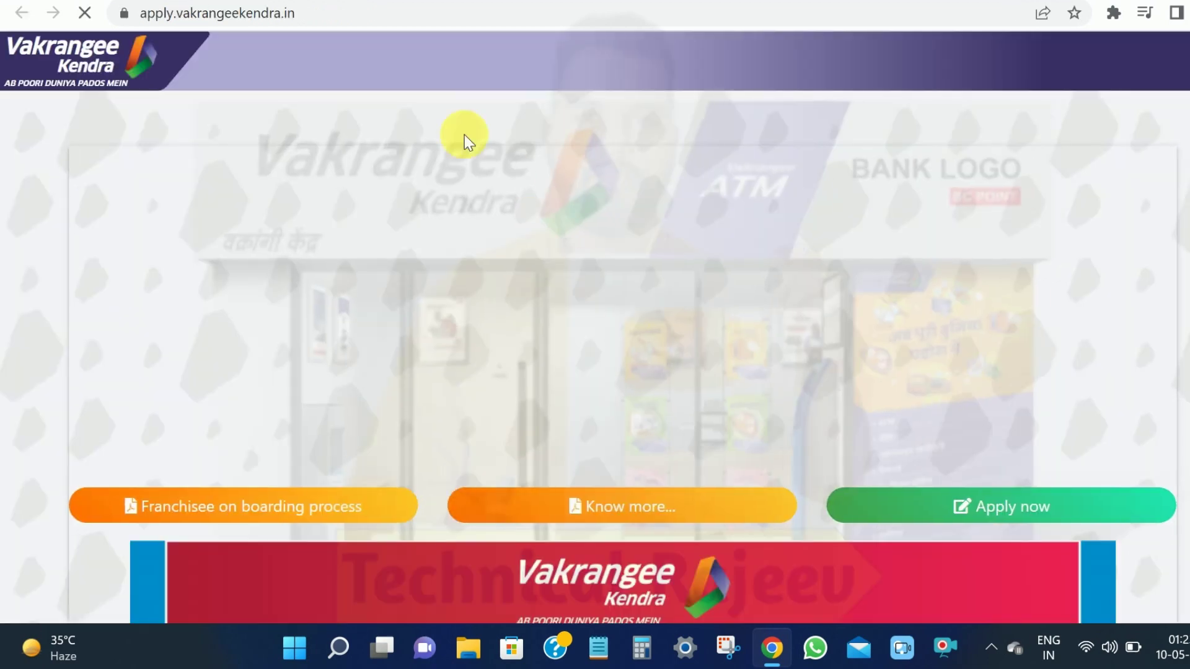
Step: Open the Nextgen Franchisee Application form from the Vakrangee Kendra application site
scroll(893, 291, "down", 3)
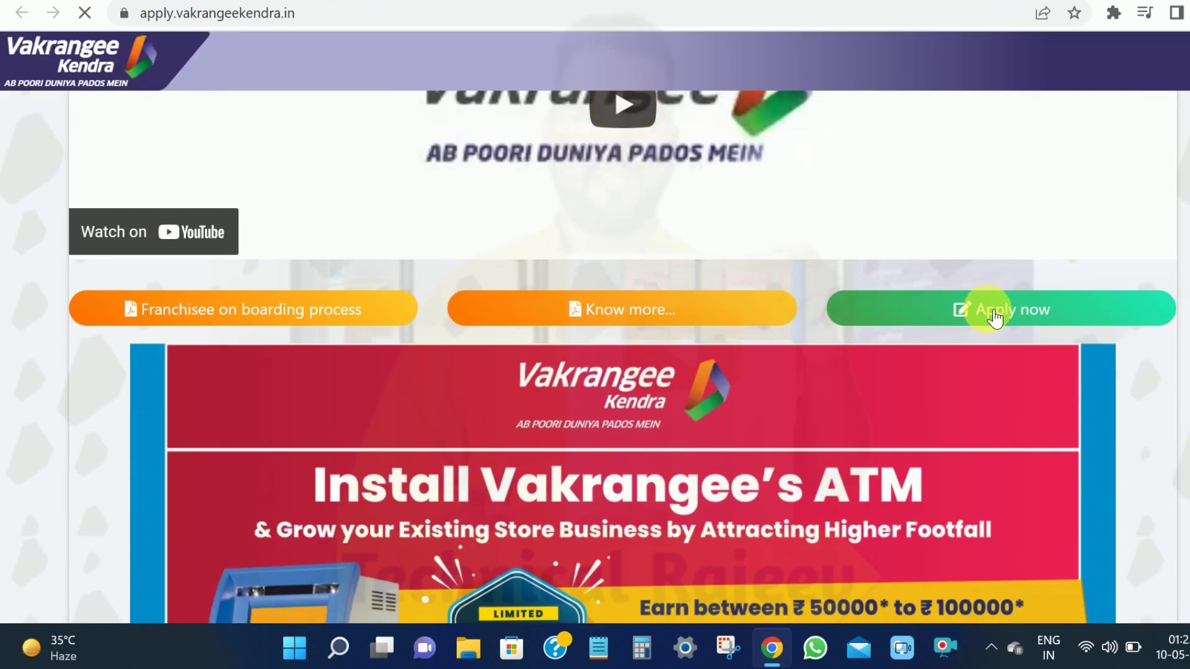
left_click(1026, 313)
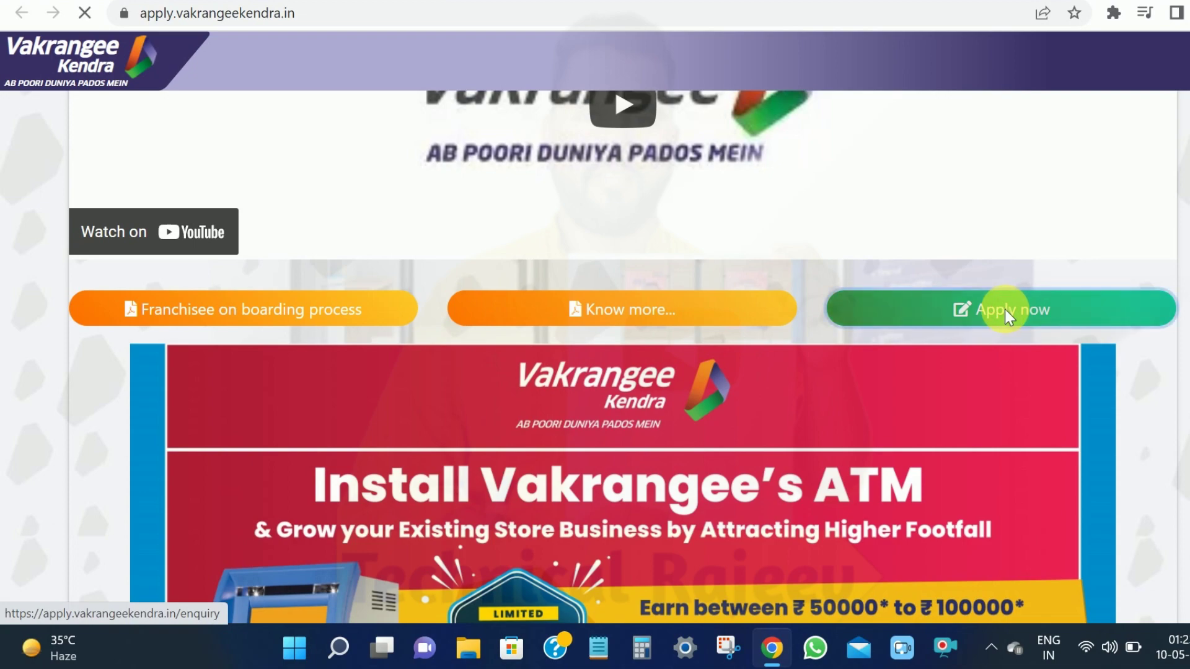
scroll(583, 189, "down", 2)
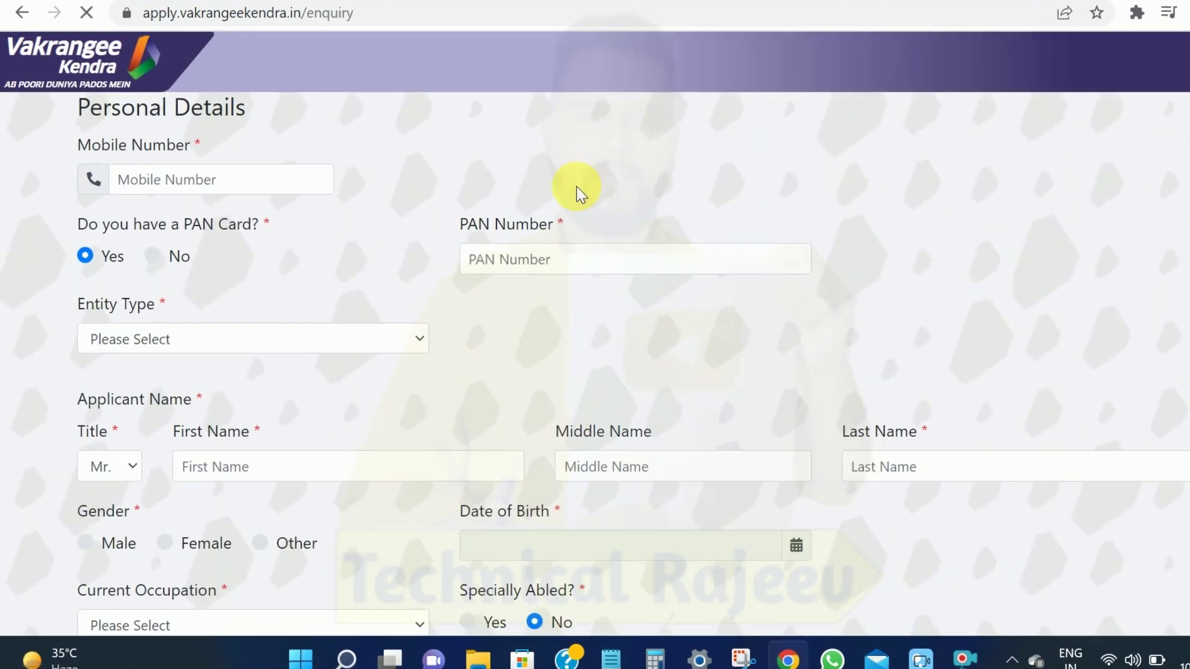
scroll(510, 272, "up", 2)
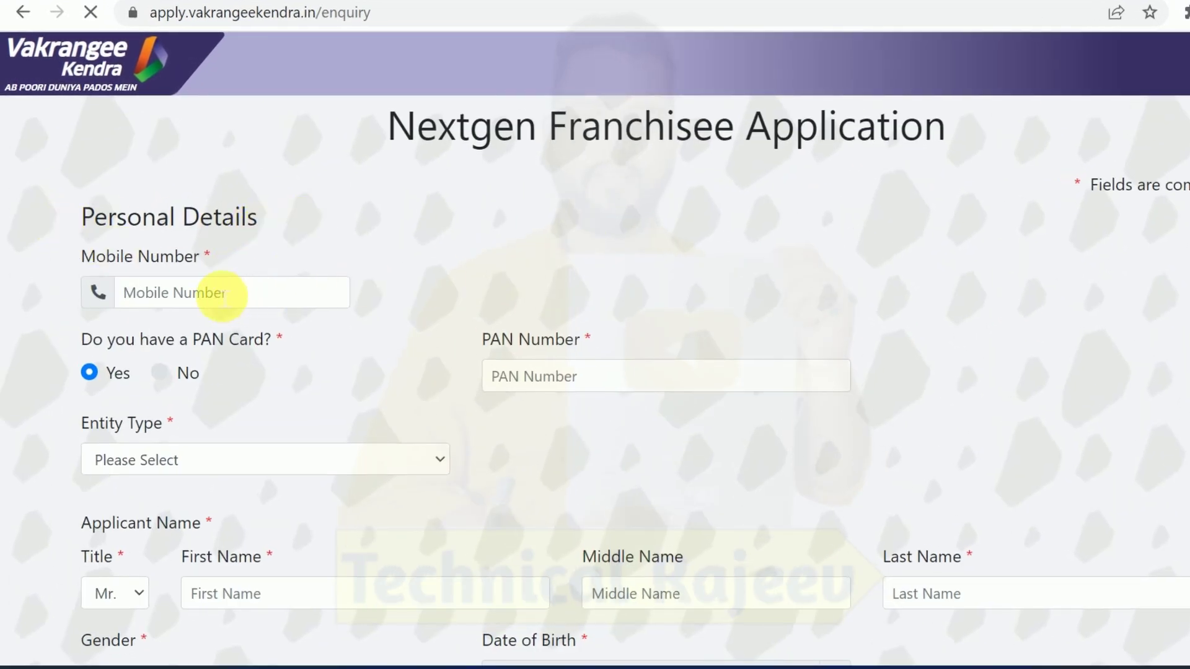
Step: Set the entity type to Individual and the applicant's title to Mr. in the personal details
scroll(333, 249, "down", 2)
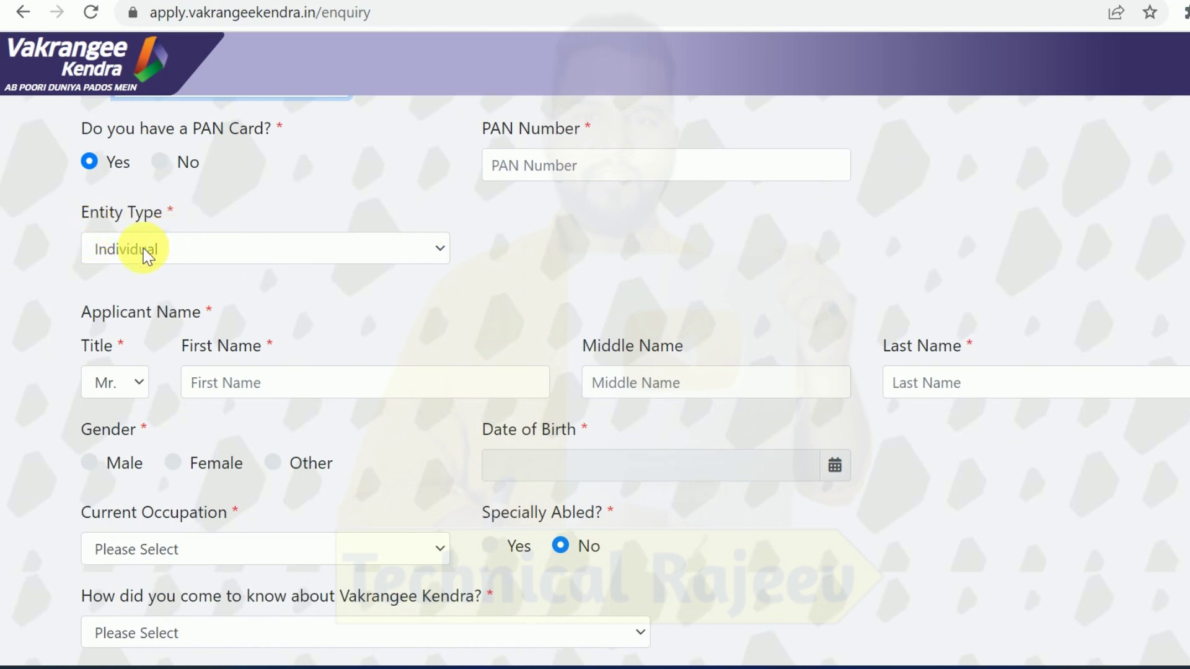
scroll(310, 229, "down", 2)
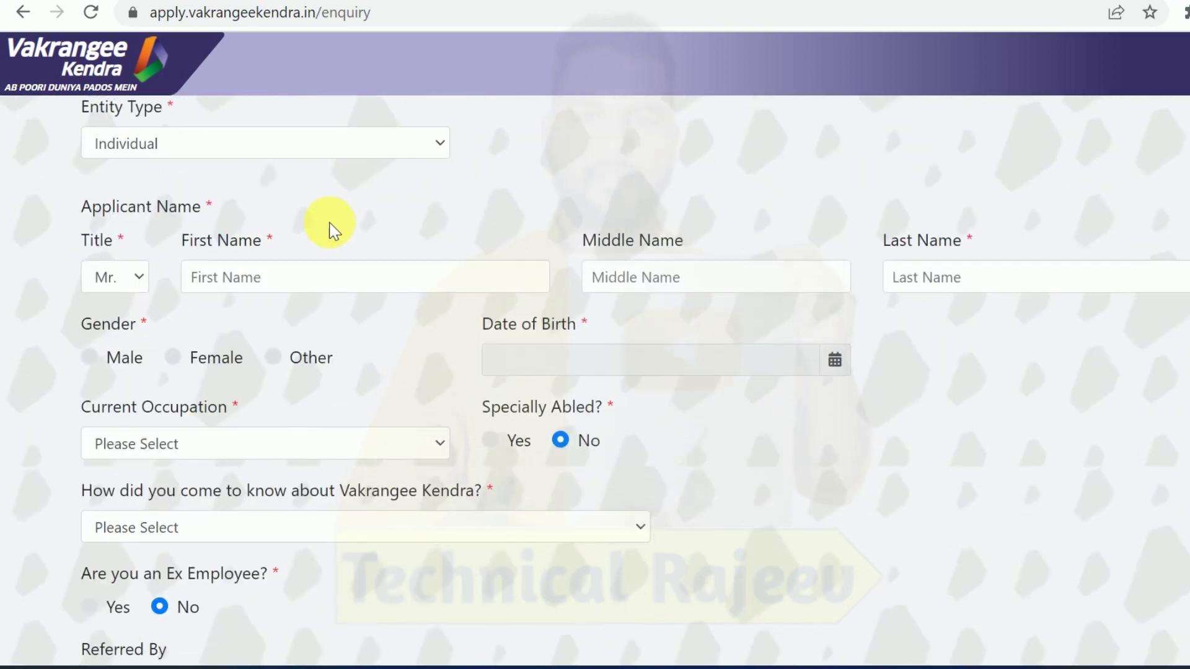
left_click(110, 294)
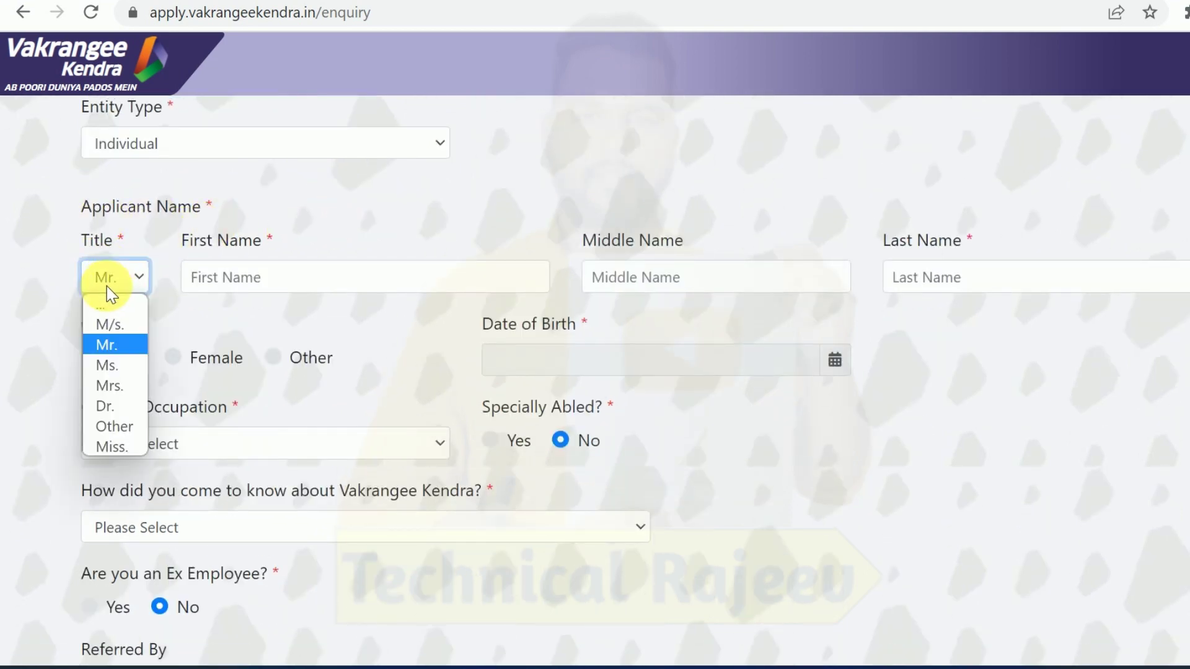
left_click(109, 285)
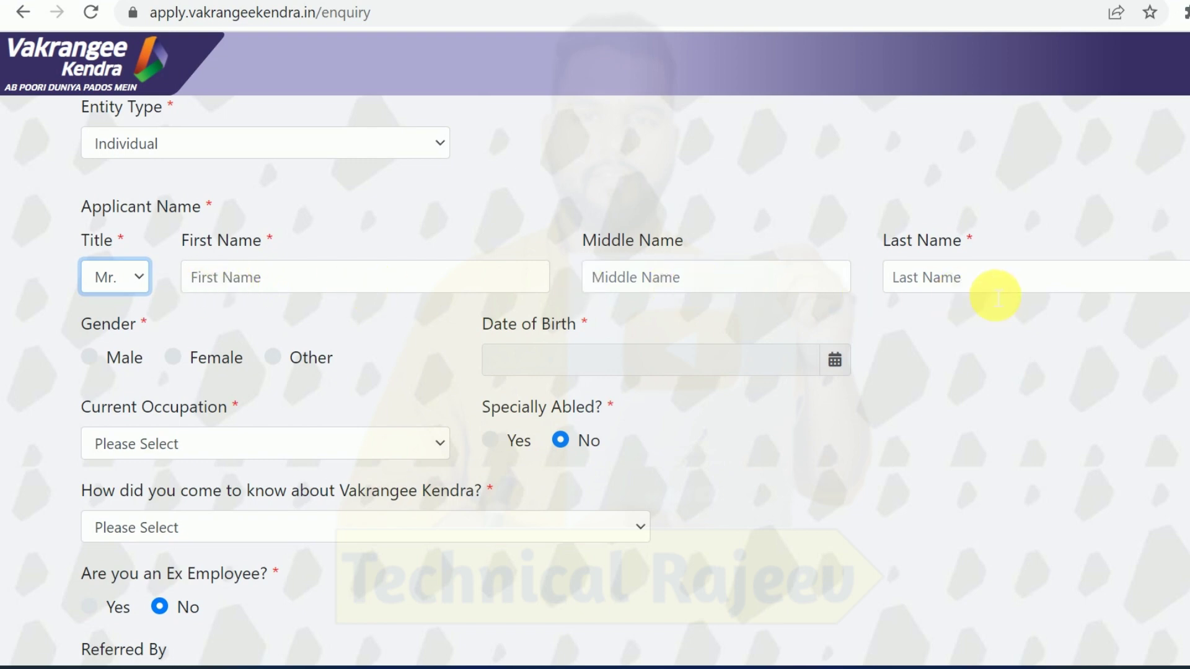
left_click(279, 290)
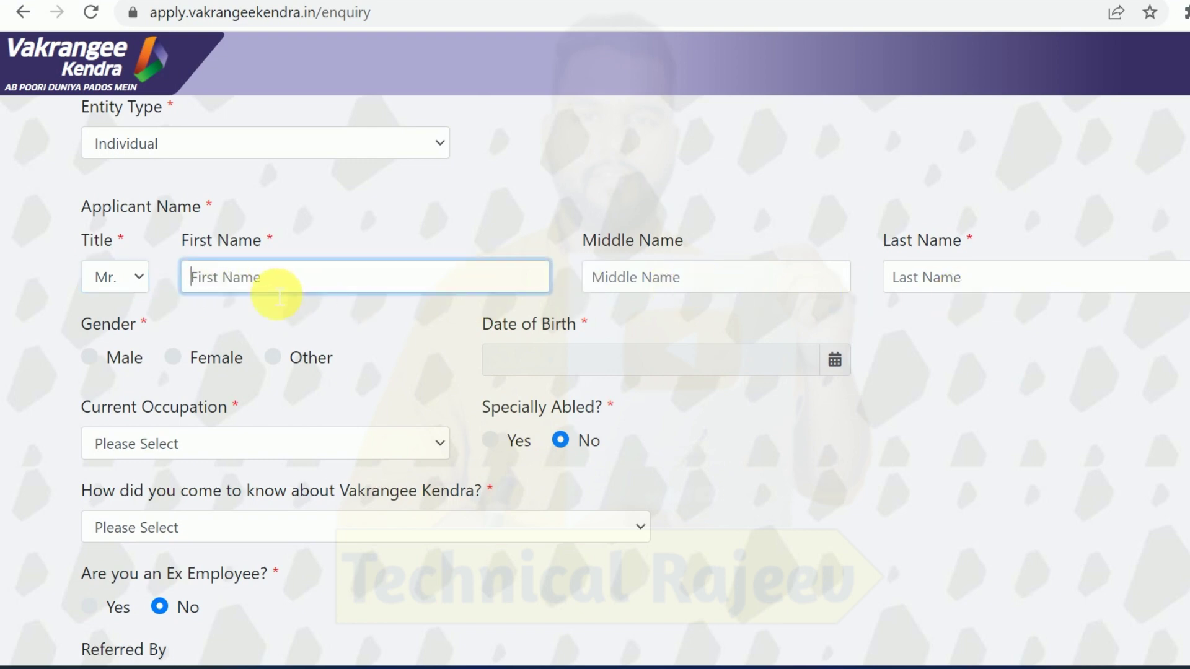
left_click(985, 290)
Step: Set the applicant's gender to Male and choose the date of birth in the calendar
scroll(606, 239, "down", 2)
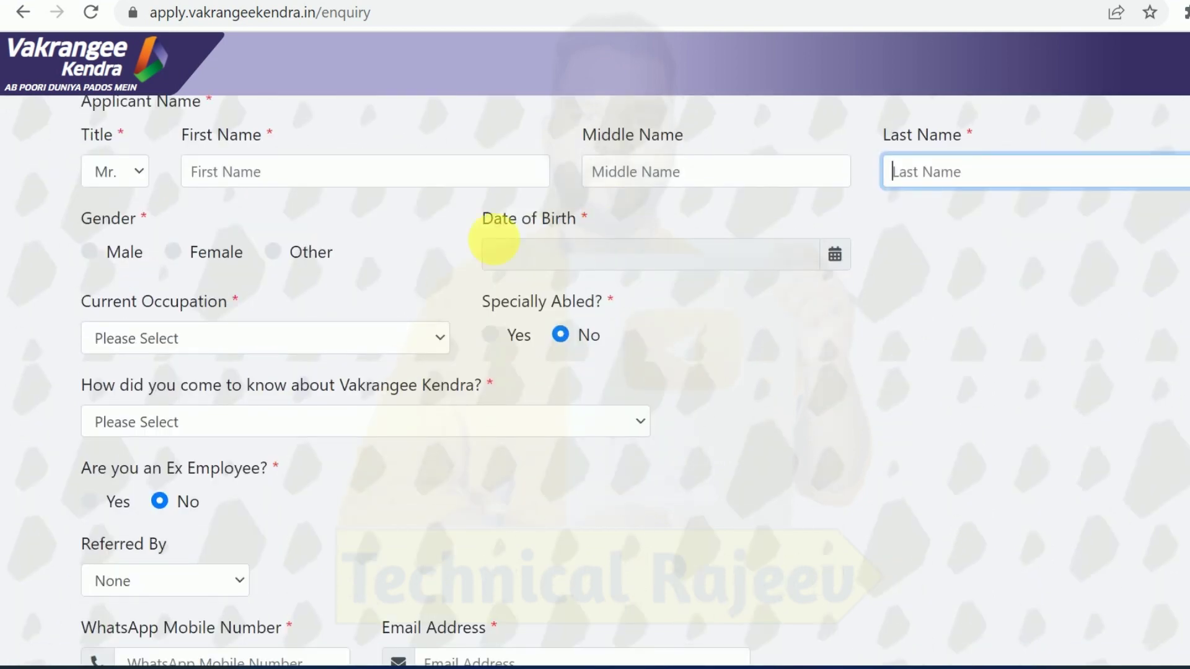
left_click(79, 252)
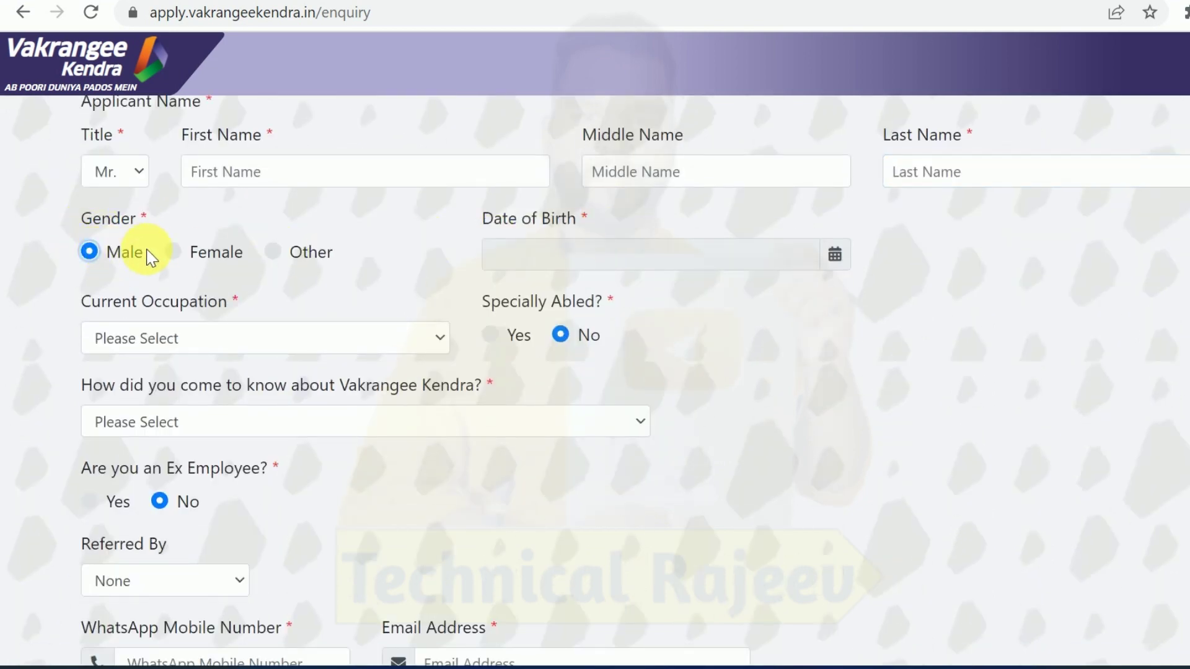
left_click(805, 265)
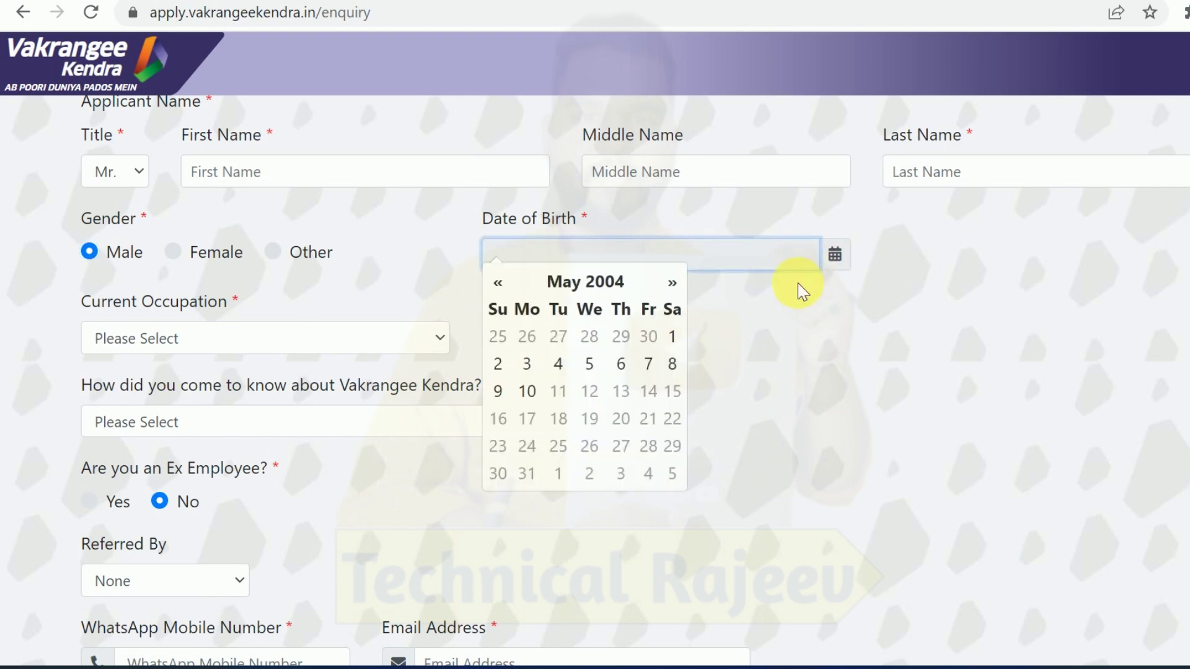
left_click(522, 361)
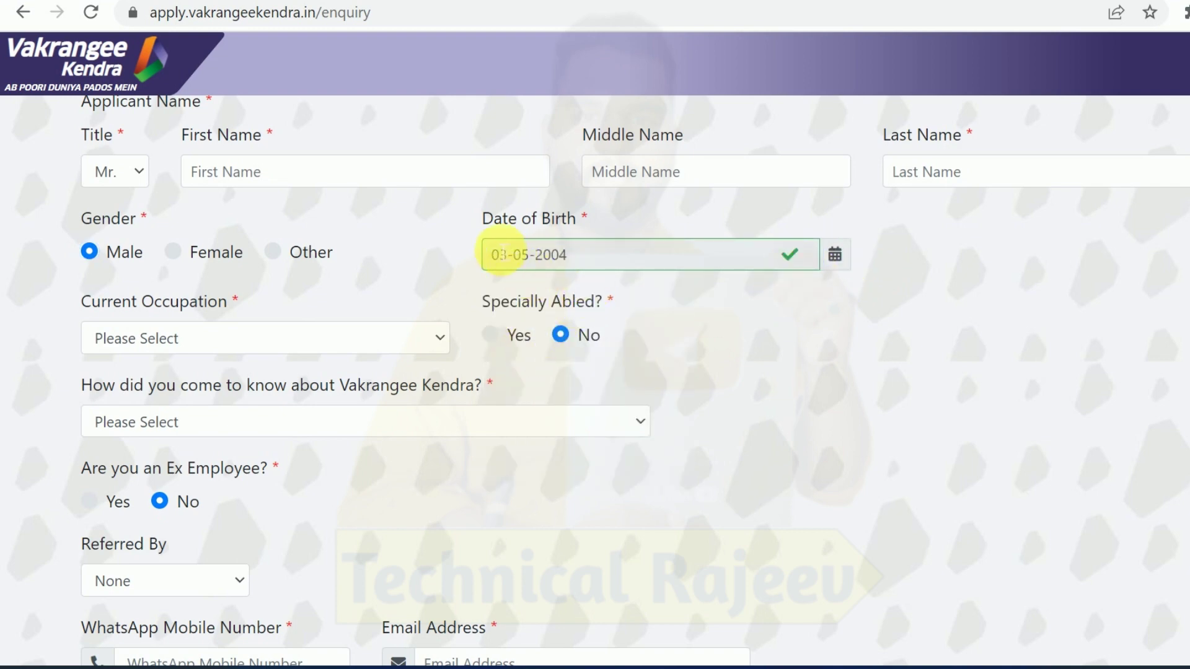
Step: Set the applicant's current occupation to CSC
scroll(489, 257, "down", 2)
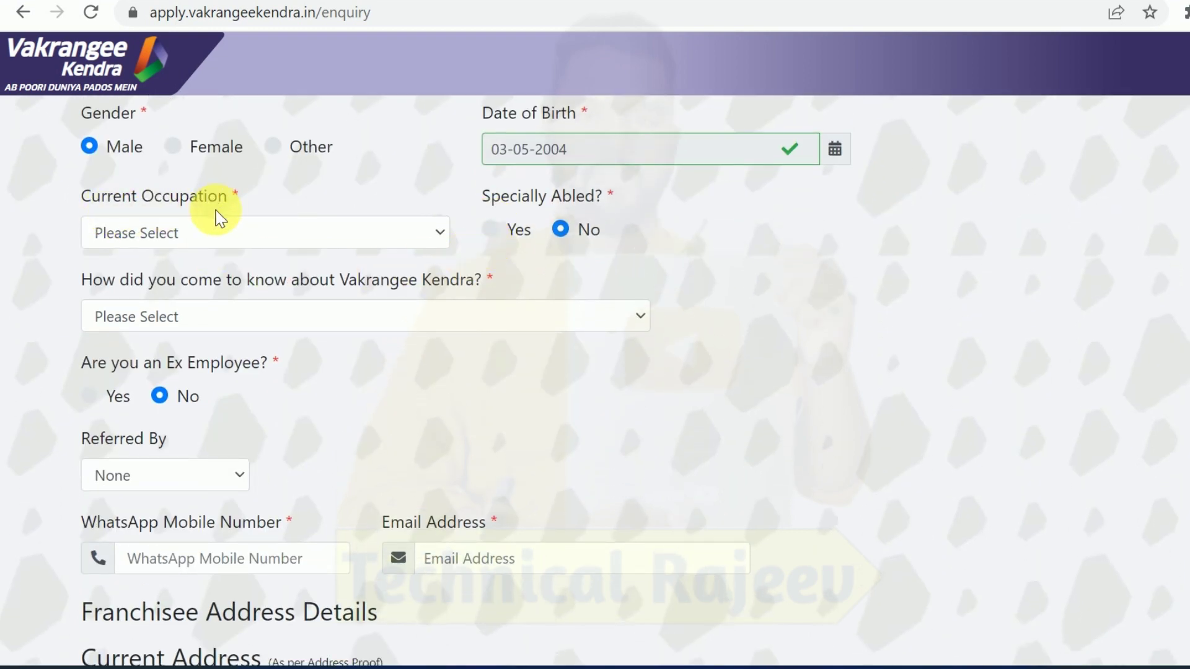
left_click(180, 234)
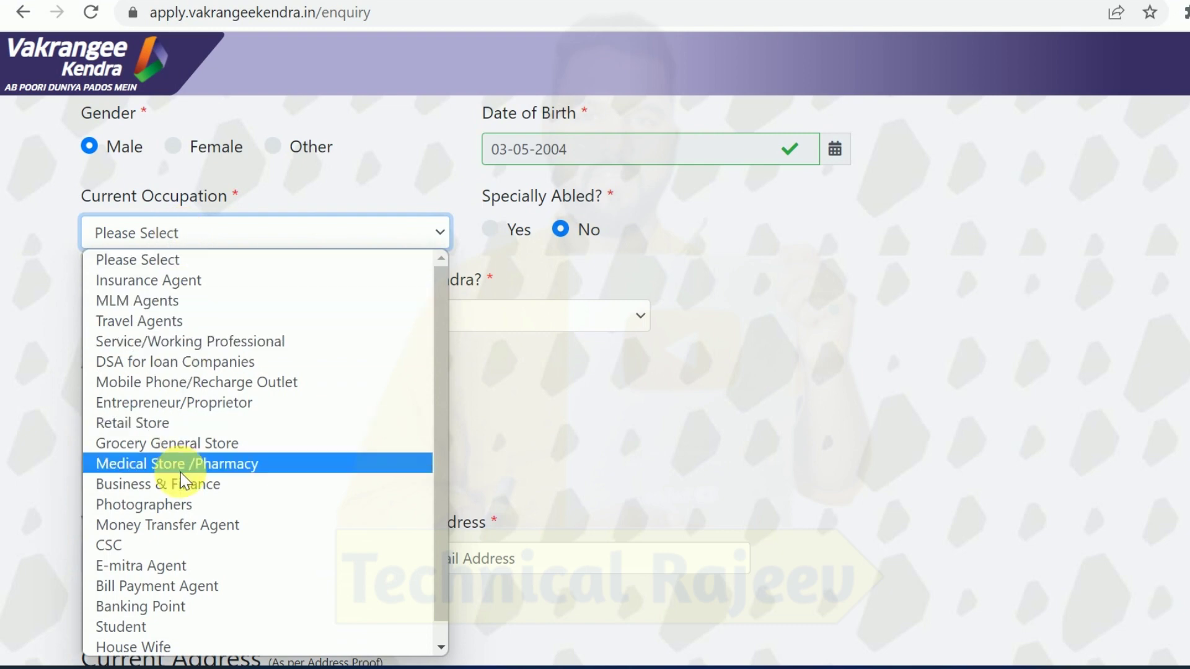
scroll(204, 465, "down", 1)
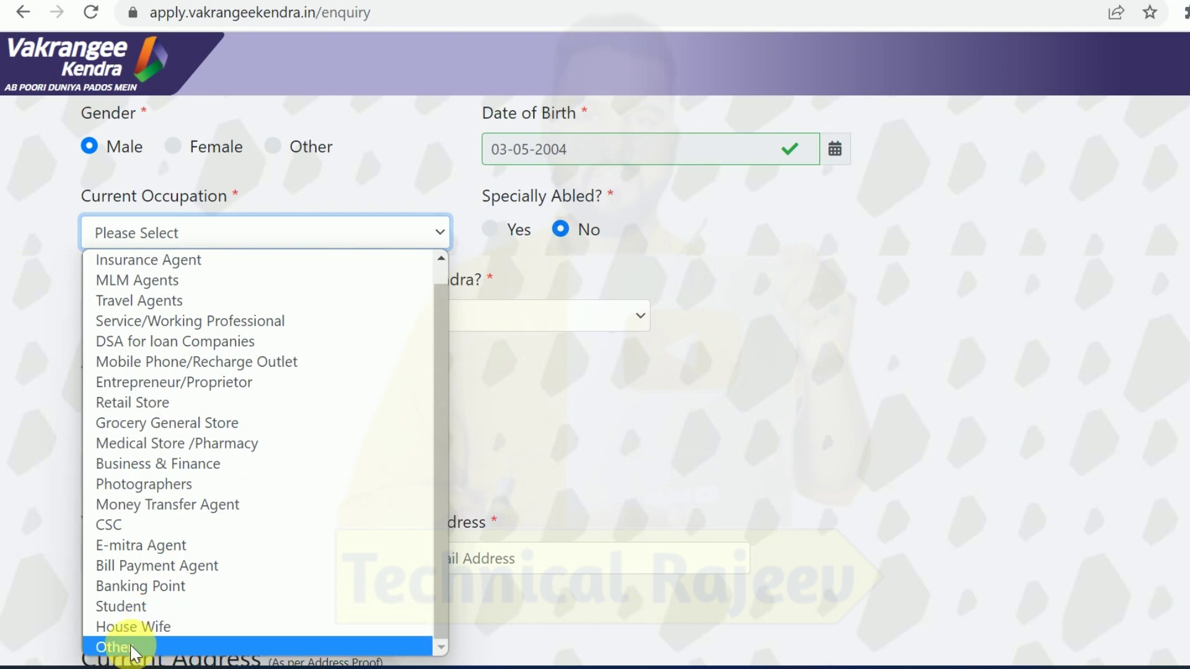
left_click(114, 505)
left_click(165, 233)
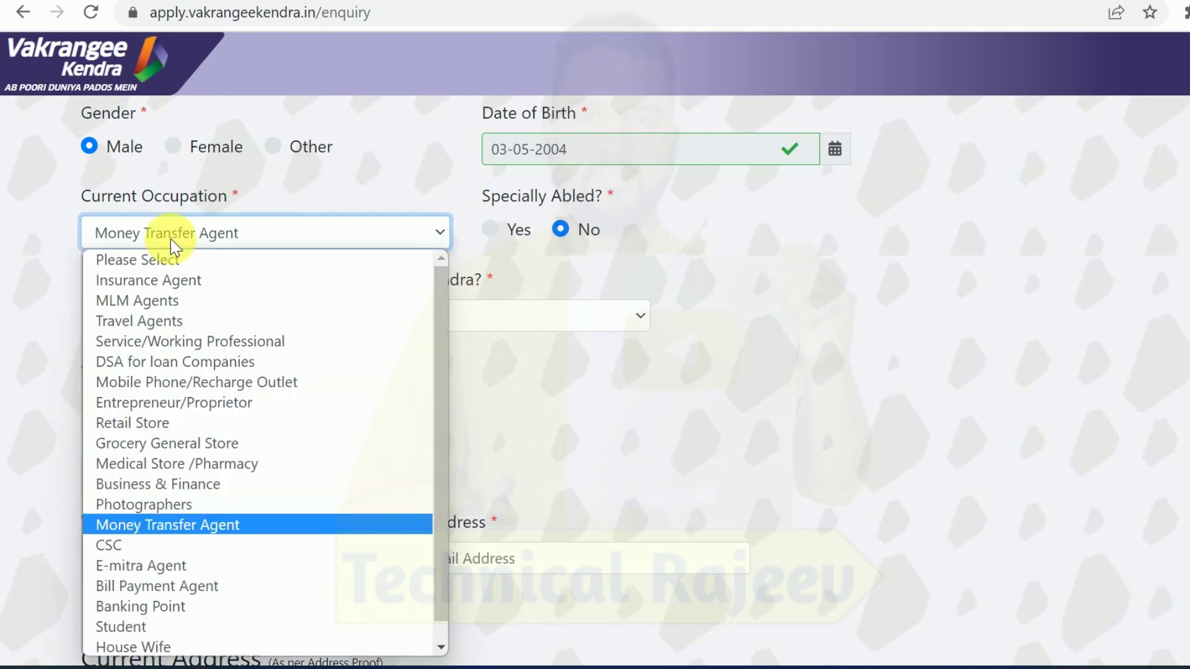
left_click(130, 551)
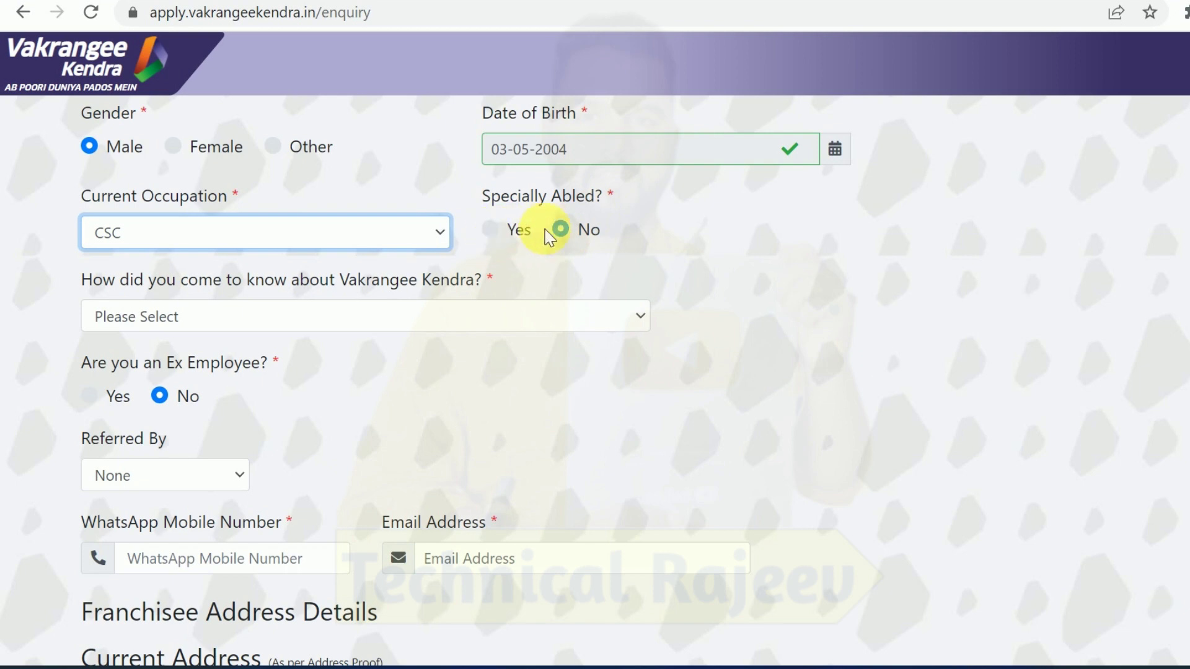
Step: Choose YouTube as the answer to how the applicant came to know about Vakrangee Kendra
scroll(557, 229, "down", 1)
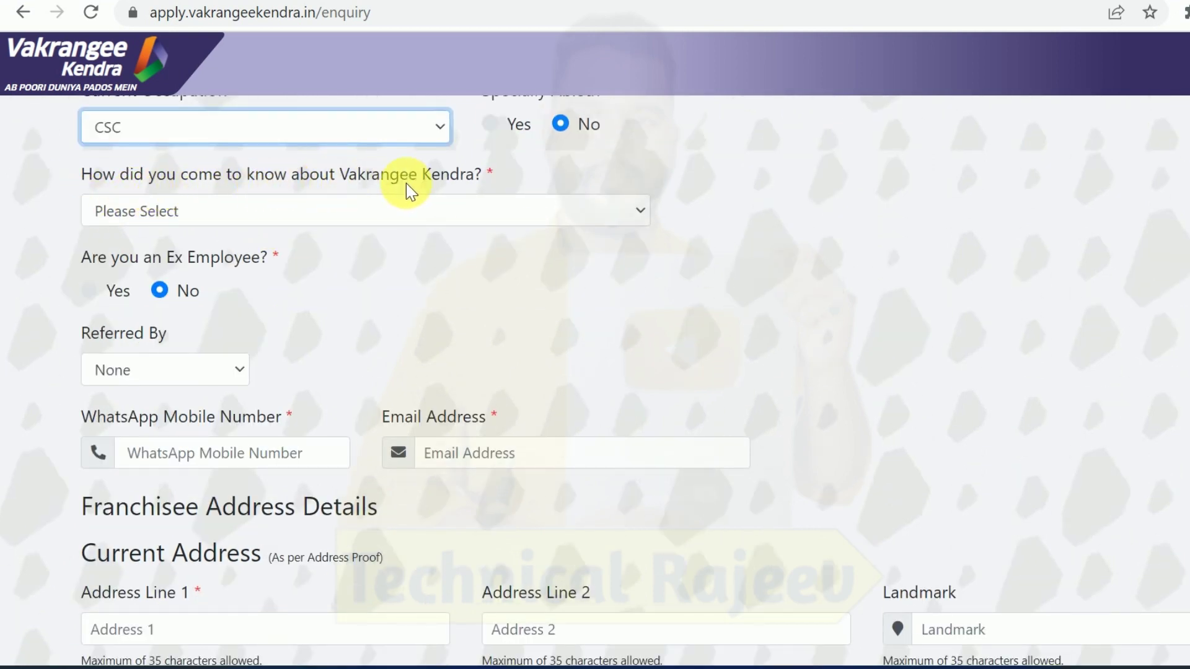
left_click(432, 212)
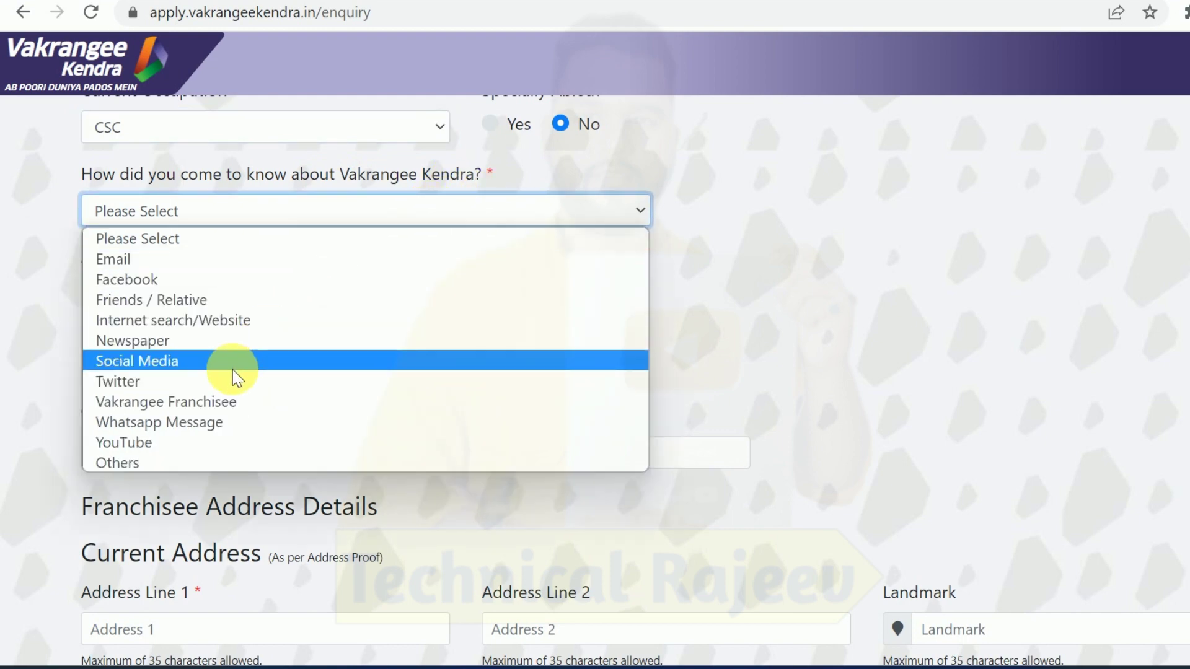
left_click(140, 440)
Step: Set the state of the franchisee's current address to Uttar Pradesh
scroll(475, 303, "down", 2)
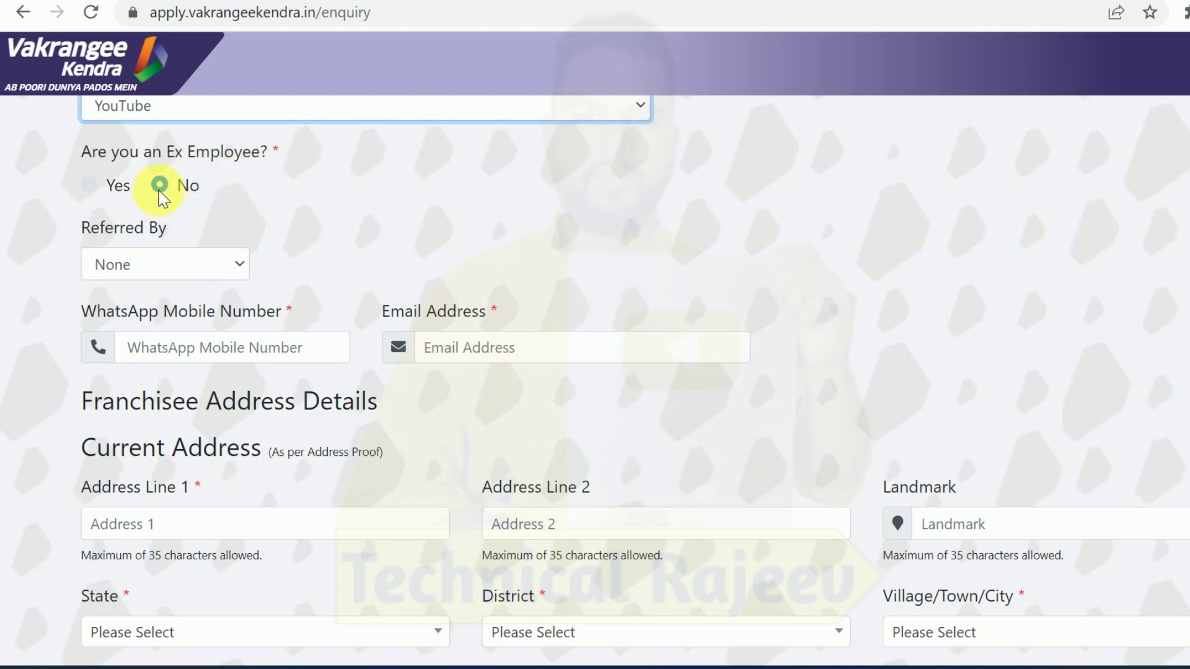
scroll(168, 176, "down", 2)
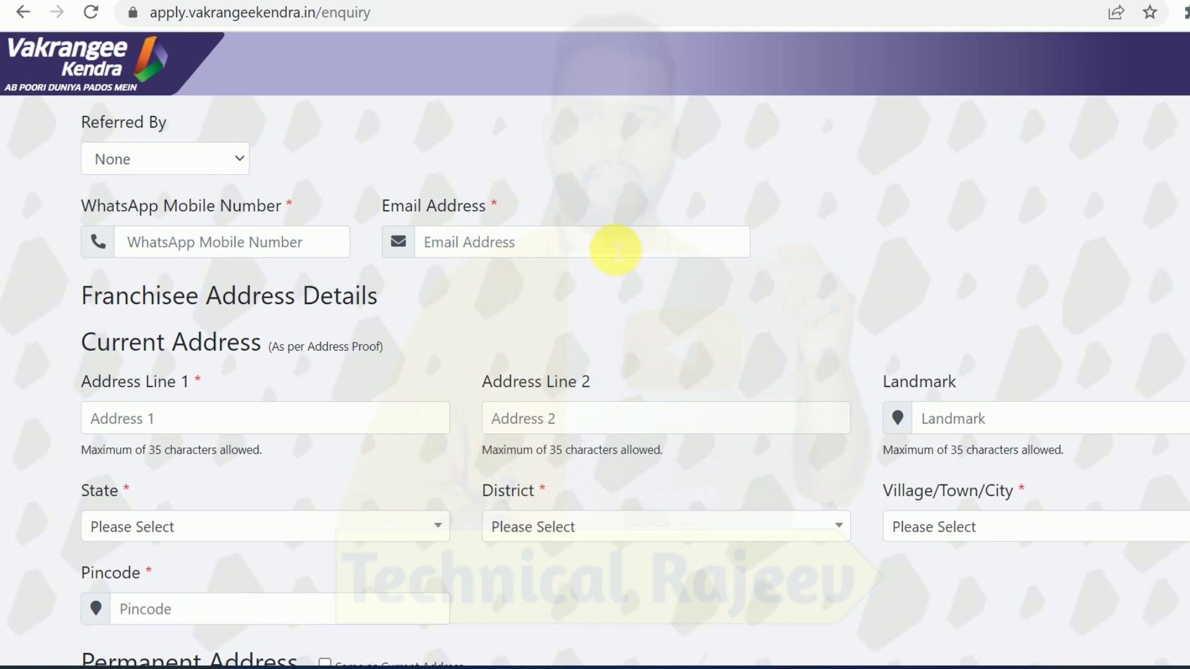
scroll(614, 251, "down", 2)
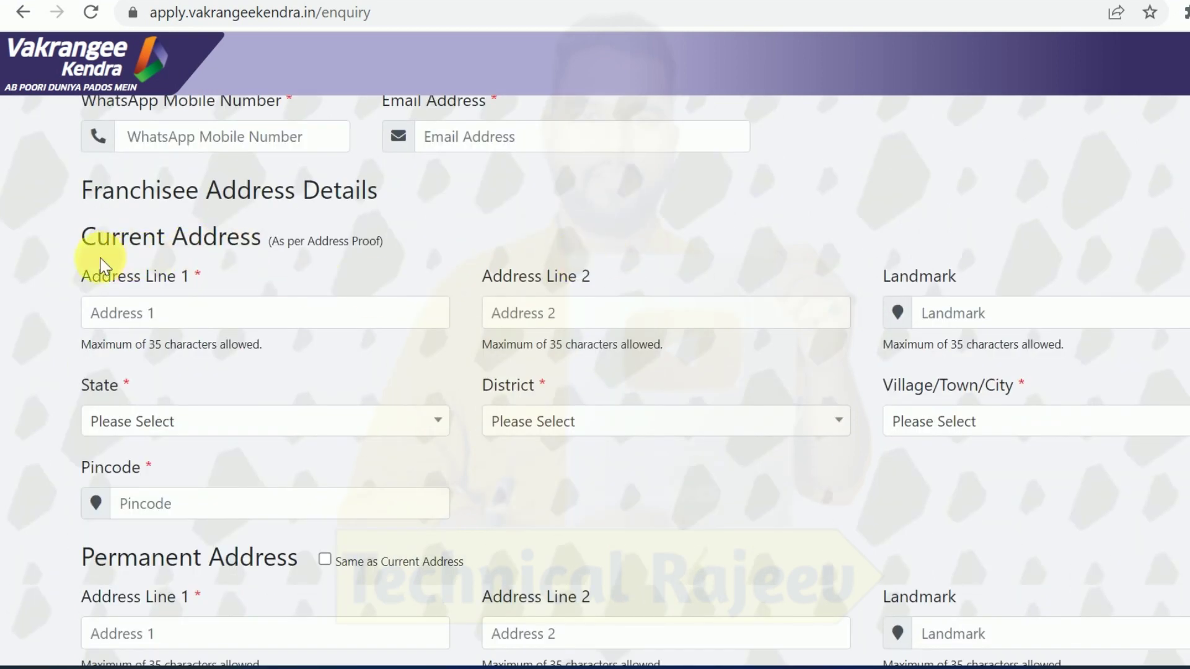
scroll(306, 271, "down", 2)
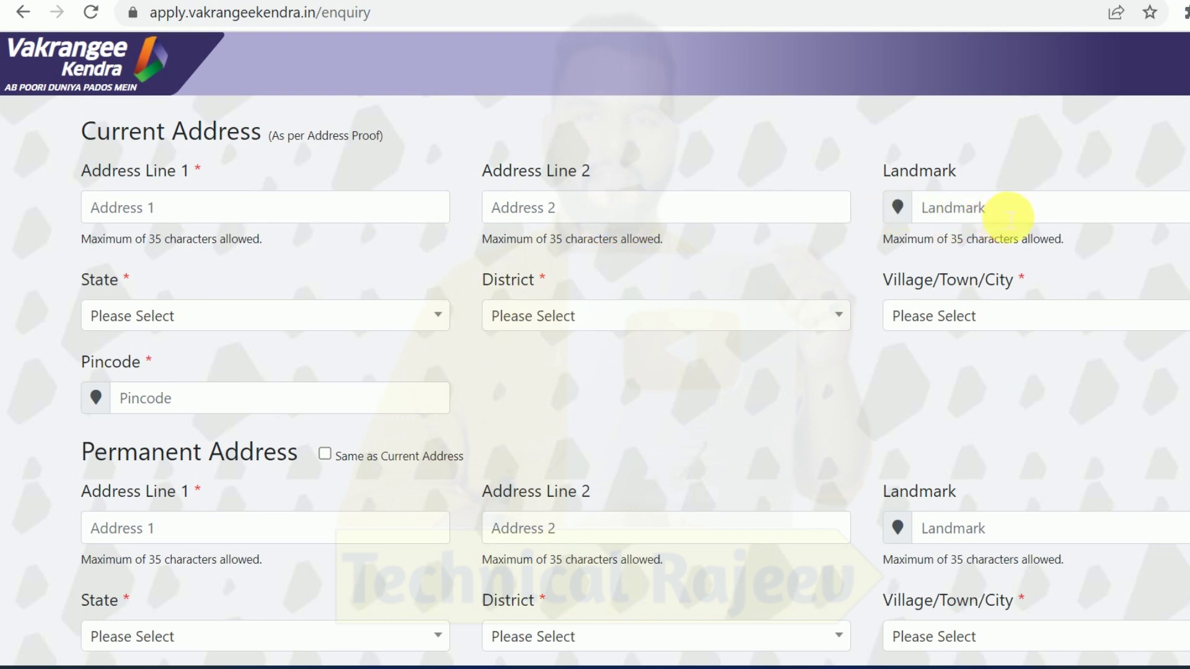
left_click(979, 214)
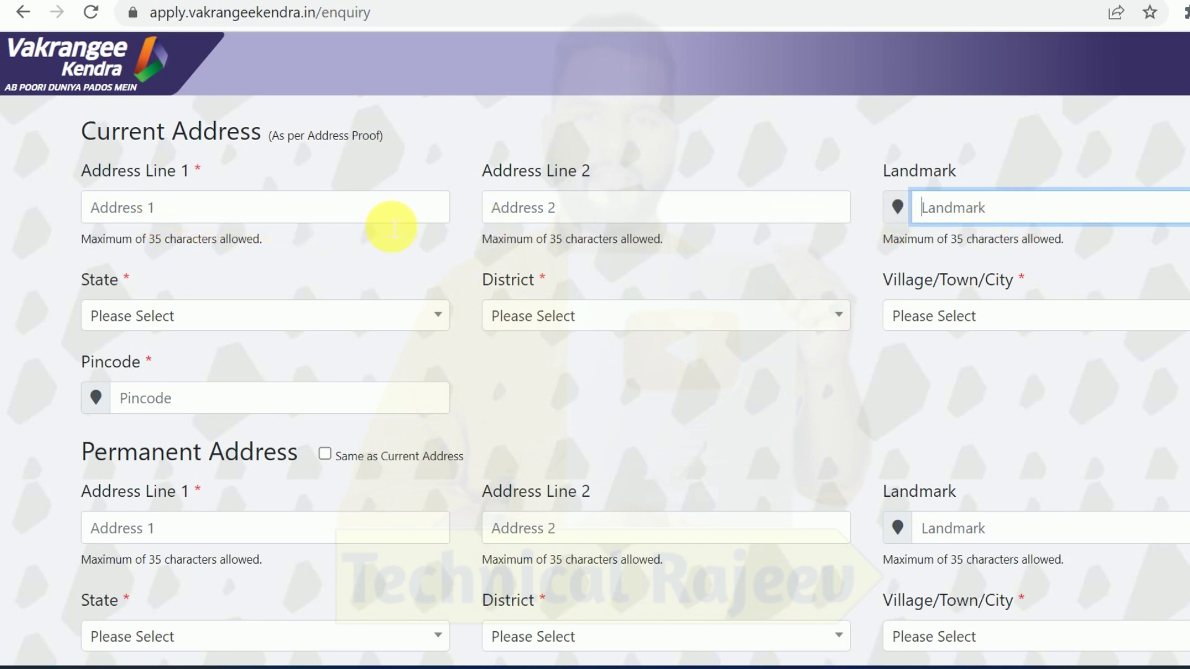
left_click(276, 321)
scroll(192, 446, "down", 3)
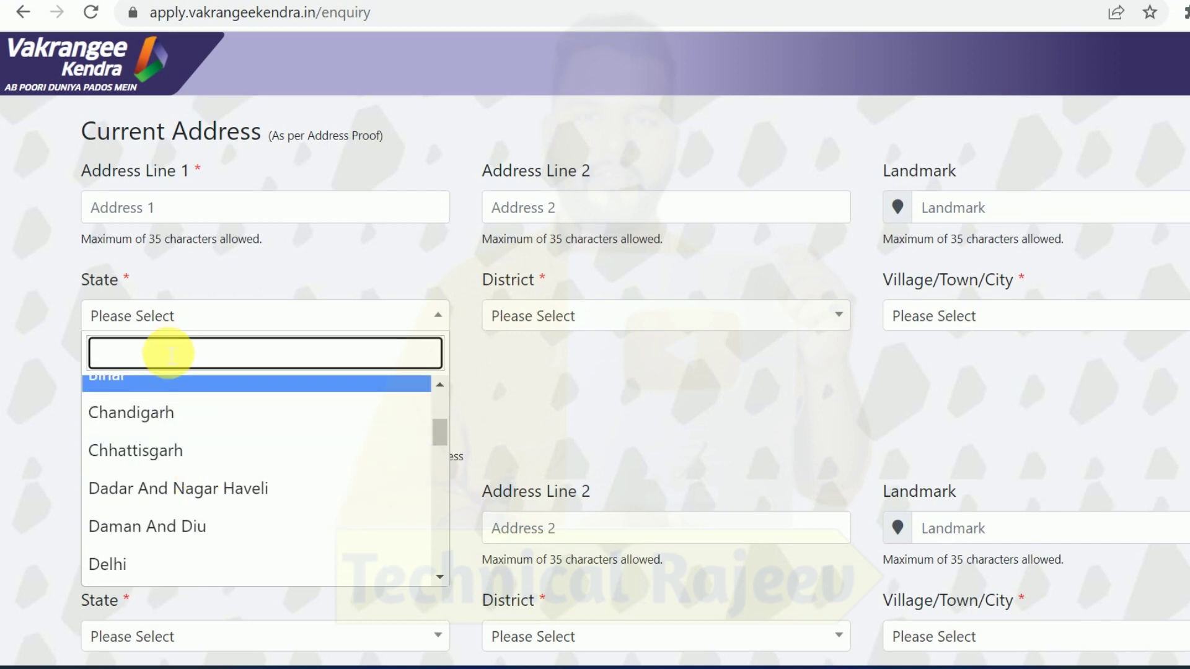
type("utta")
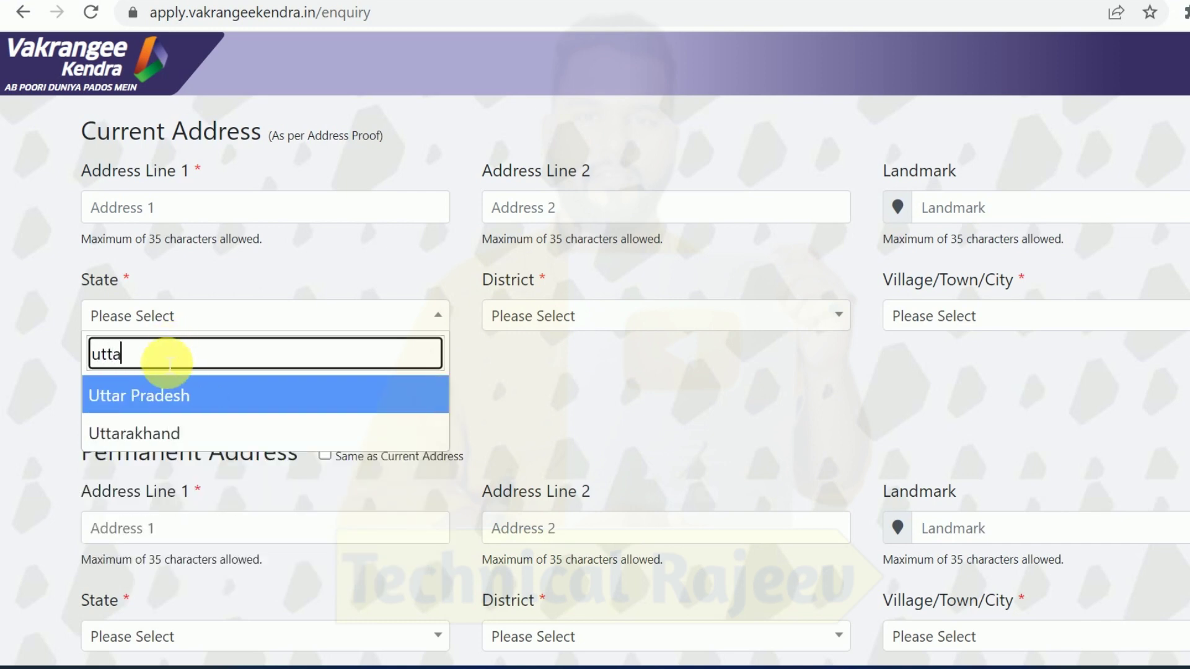
key("Return")
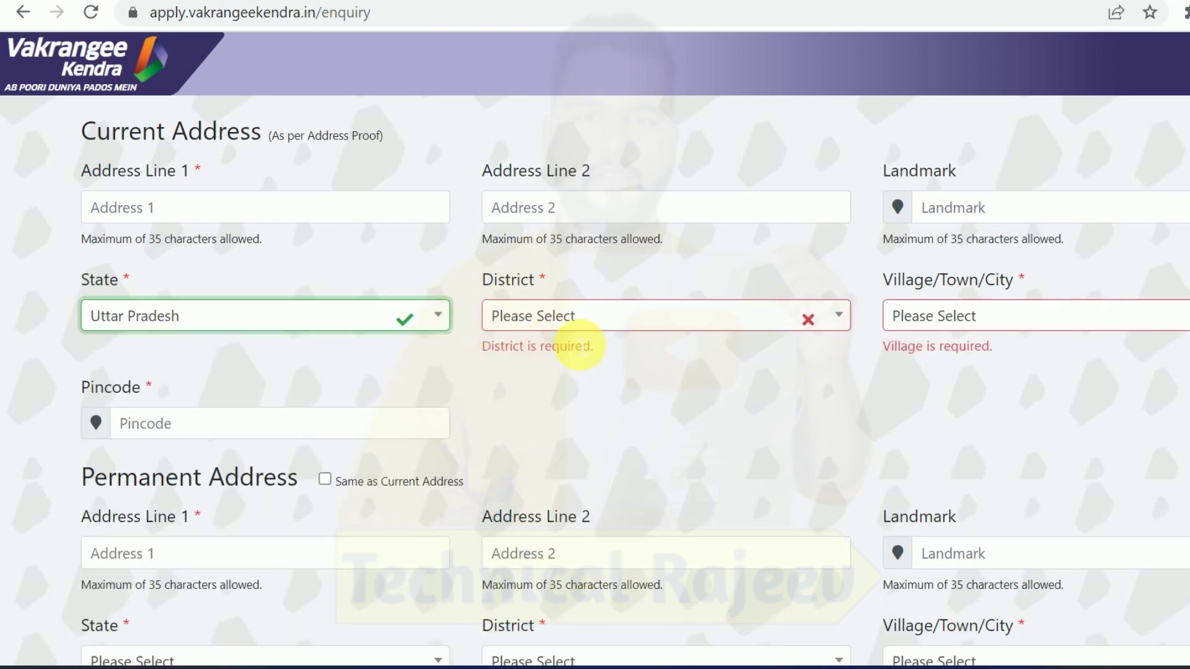
Step: Set the current address's district to Agra and its village/town/city to Abhaudopura-Kiraoli
left_click(610, 320)
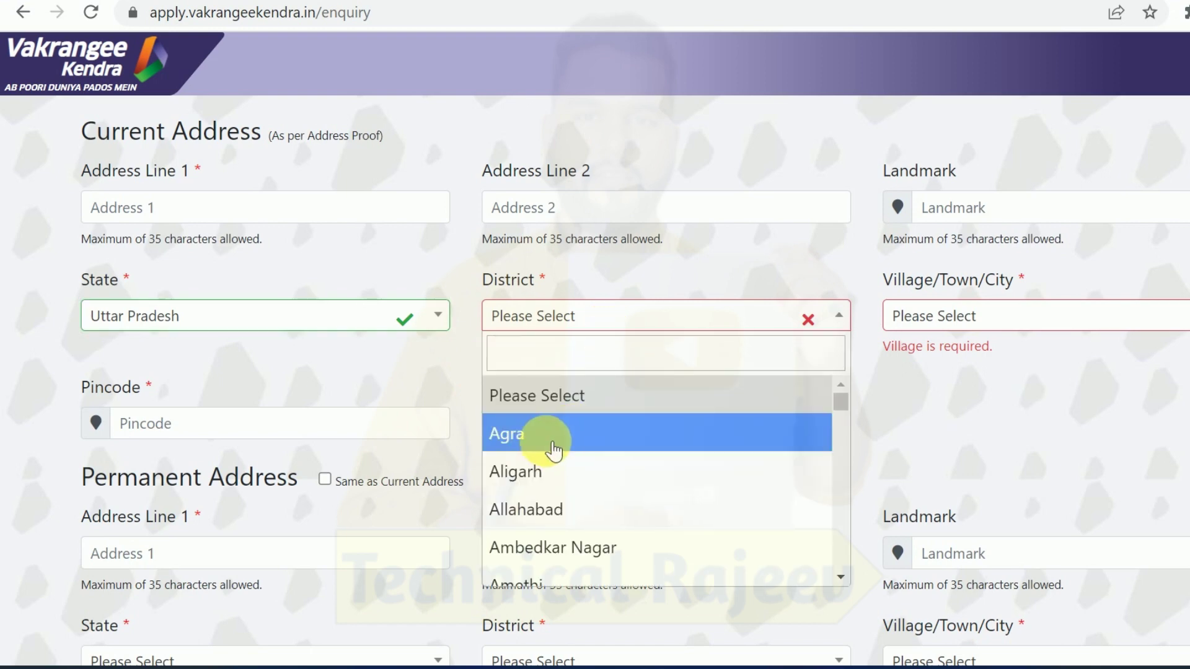
left_click(553, 434)
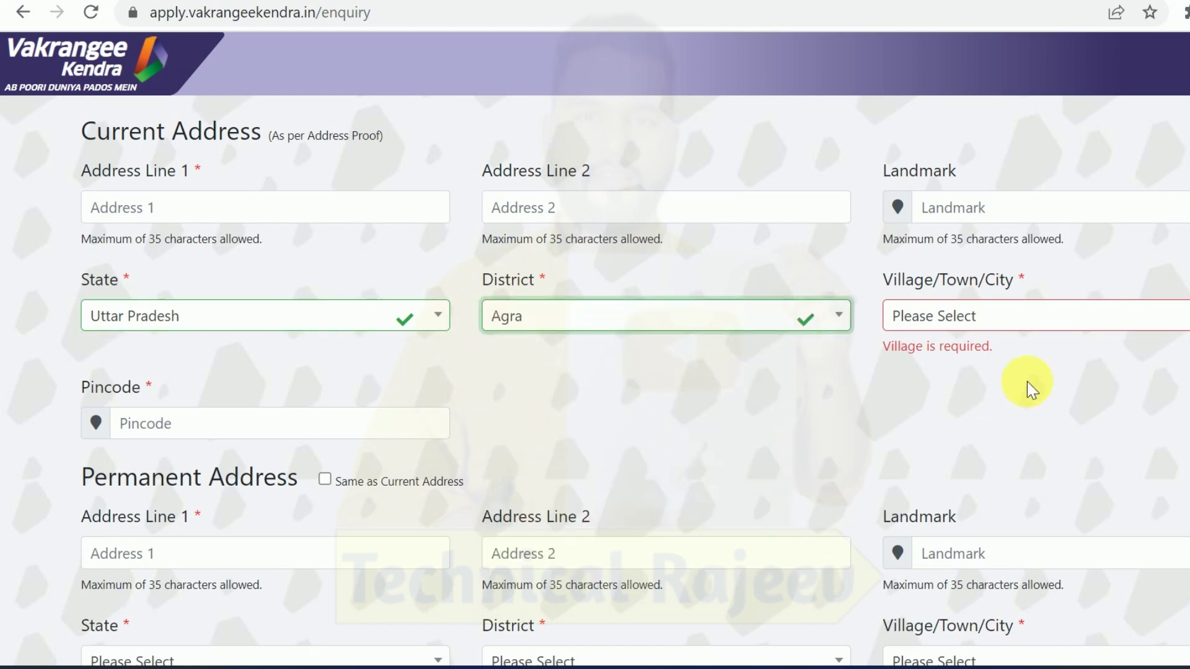
left_click(990, 317)
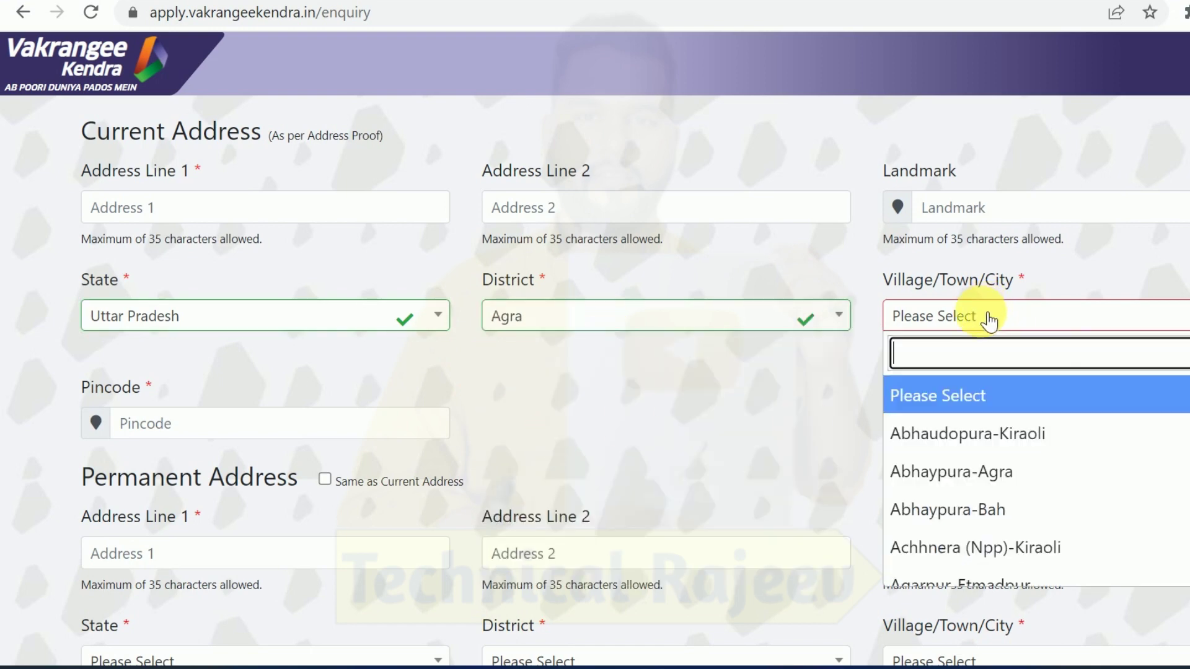
left_click(947, 450)
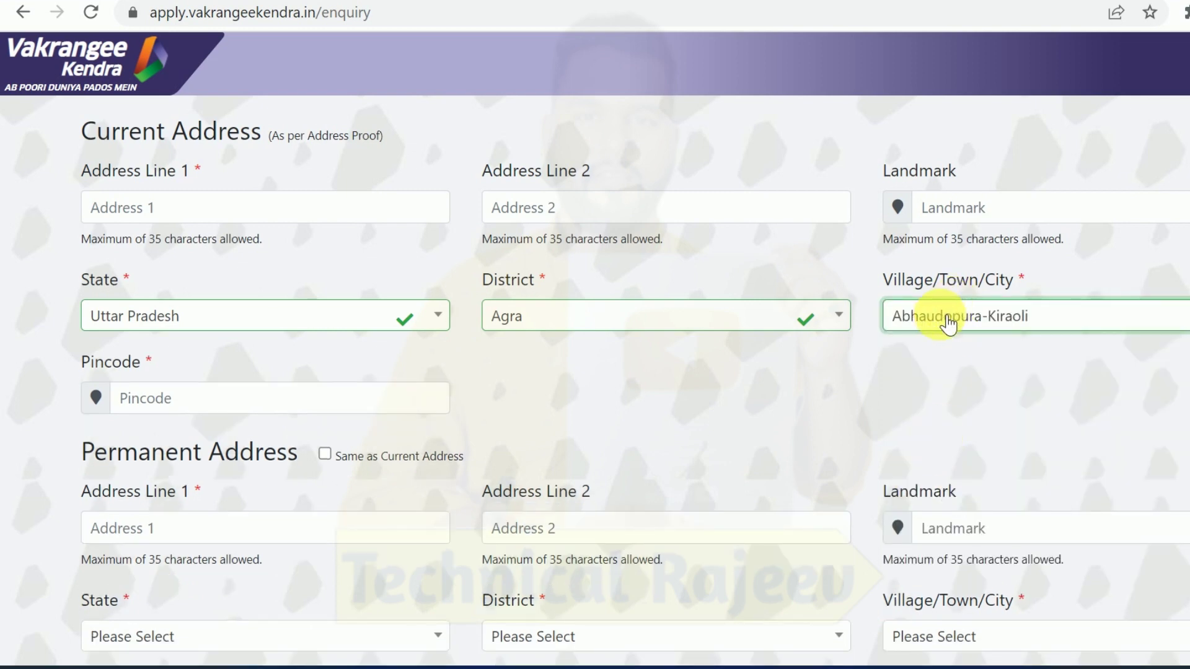
left_click(201, 404)
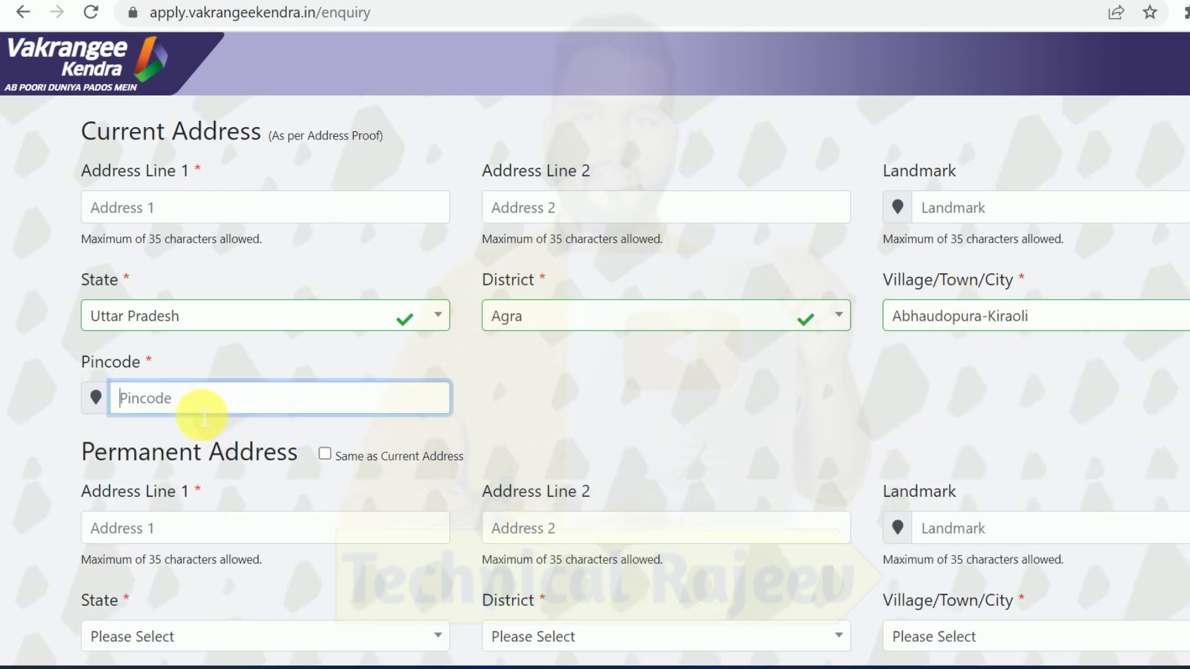
Step: Mark the franchisee's permanent address as the same as the current address
scroll(302, 372, "down", 2)
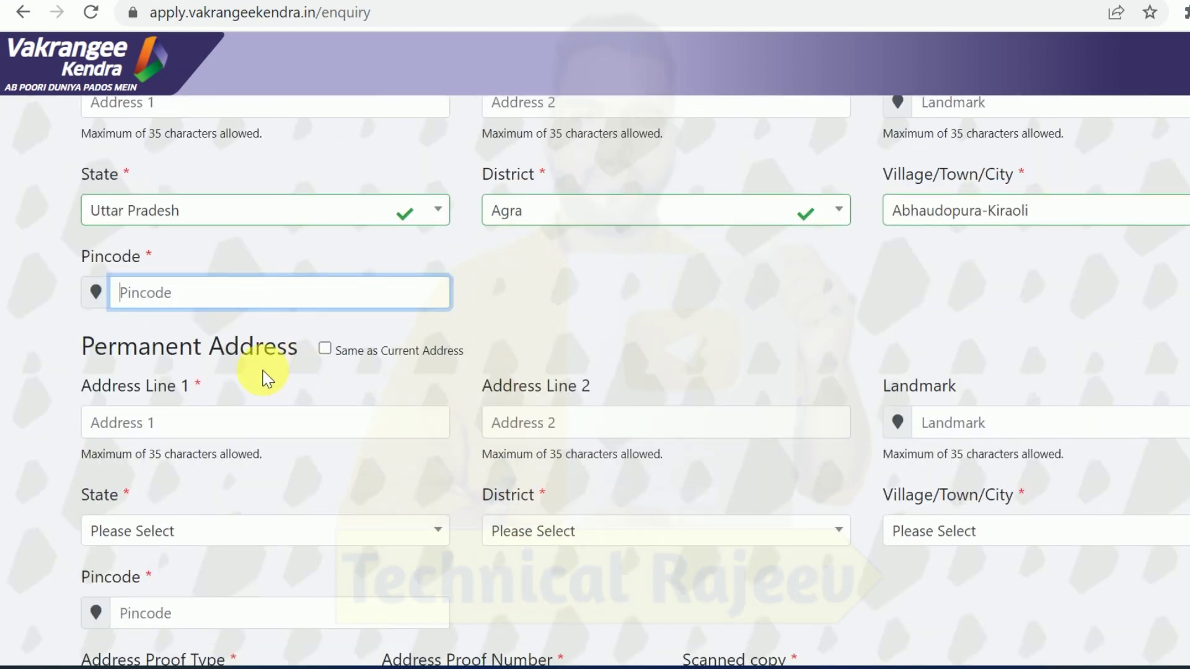
left_click(327, 348)
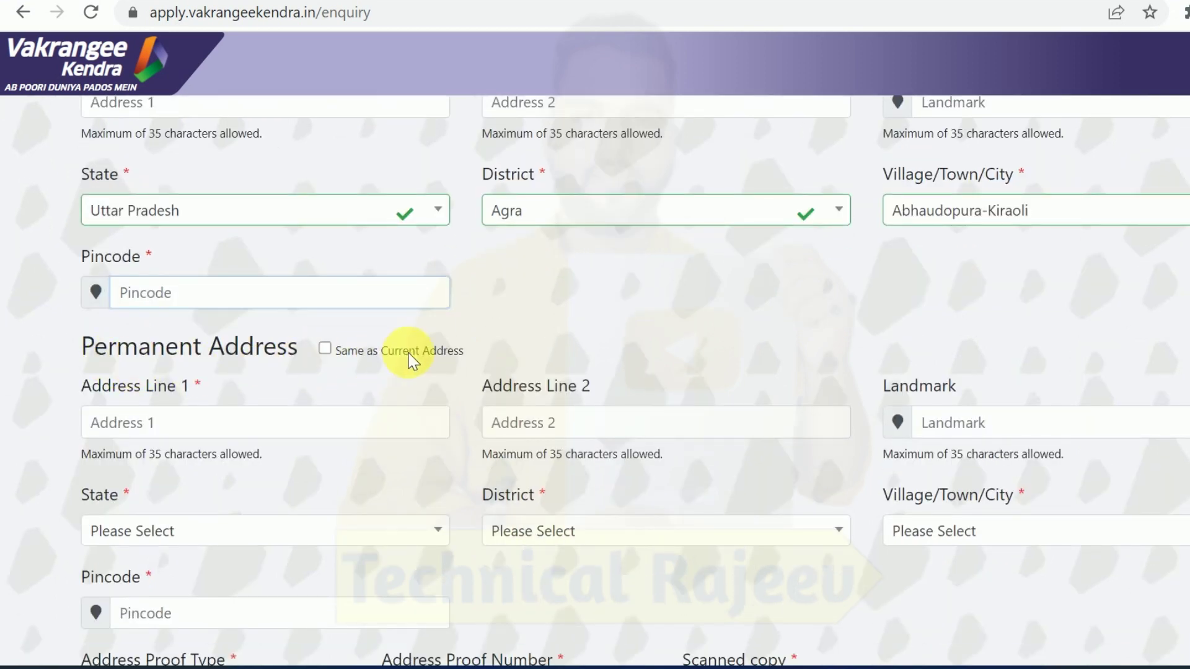
left_click(325, 348)
Step: Choose Voter Card as the address proof type
scroll(636, 281, "down", 4)
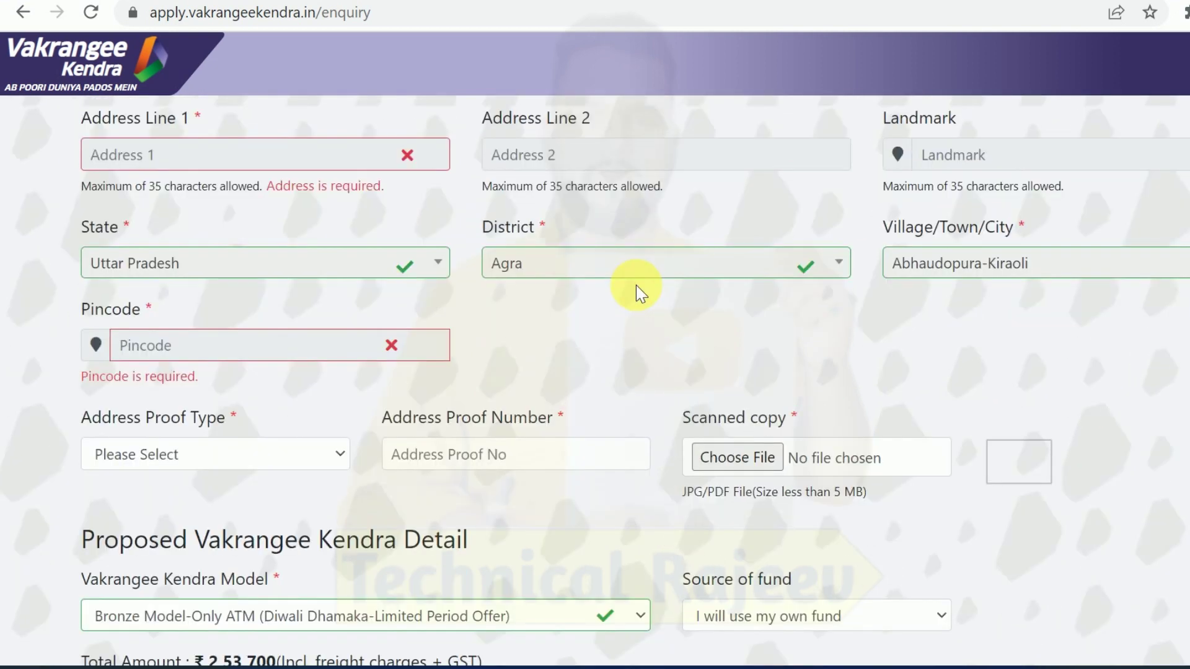
scroll(635, 285, "down", 1)
scroll(155, 372, "down", 2)
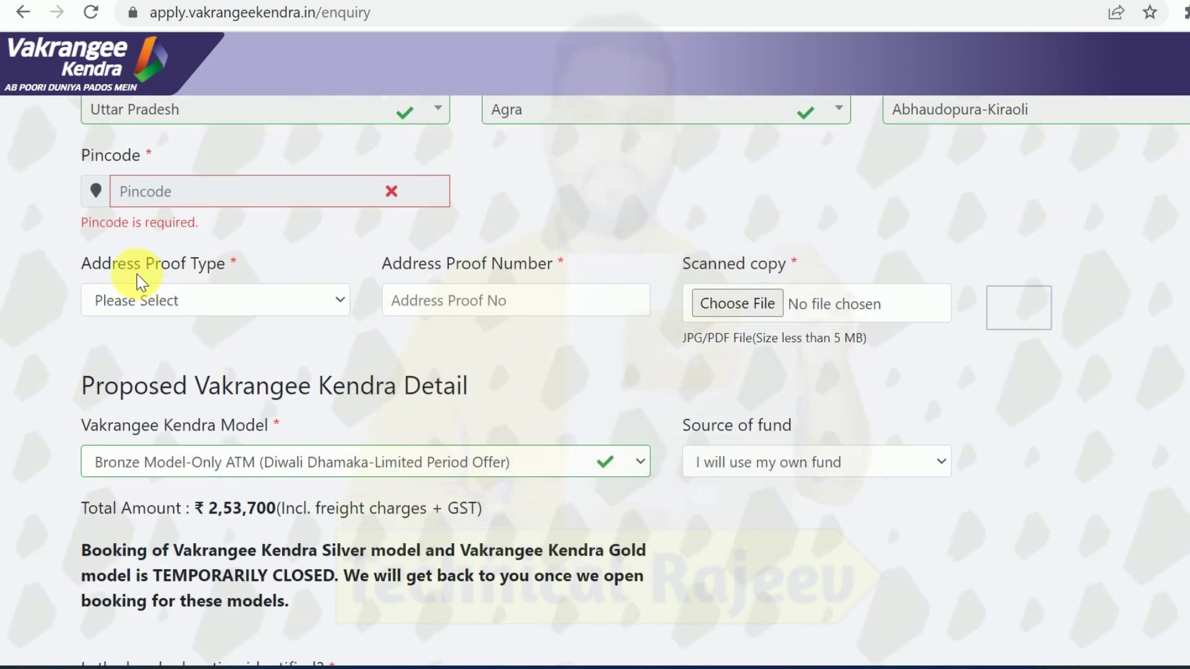
left_click(220, 299)
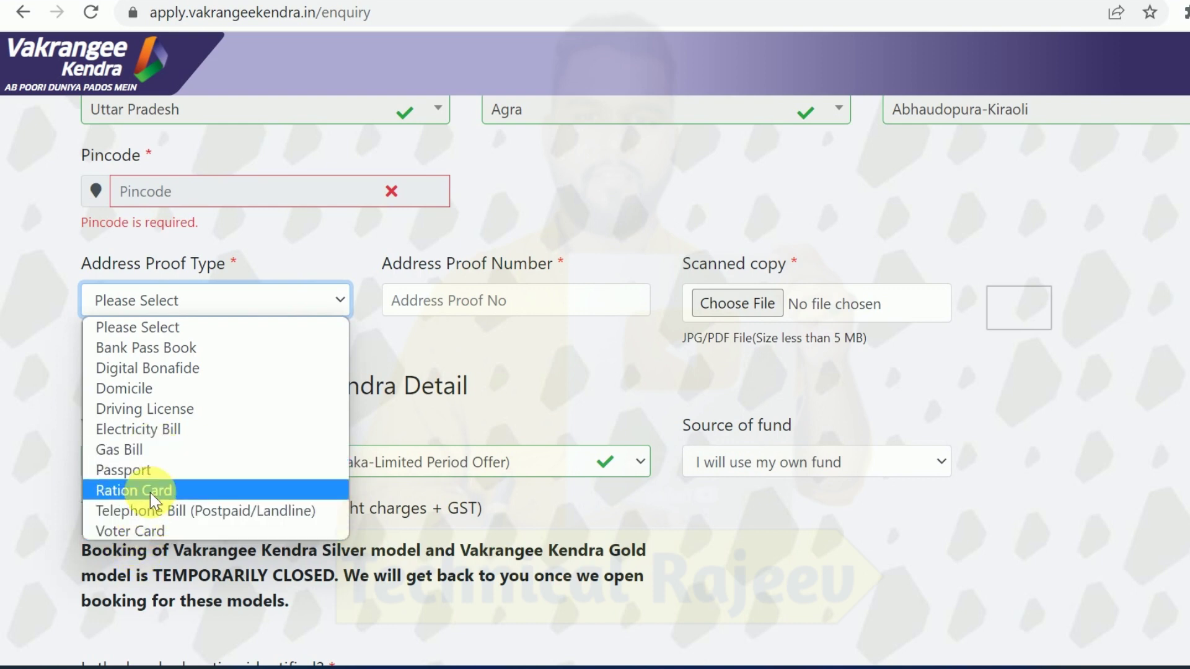
left_click(145, 529)
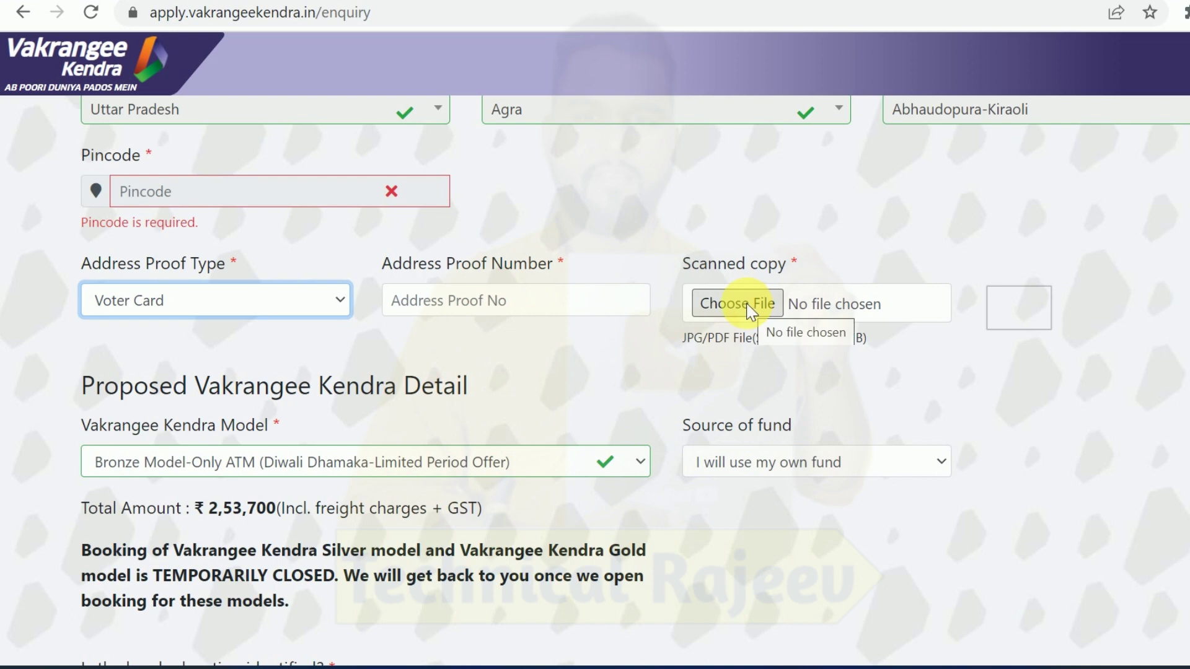
Step: Set the source of fund for the proposed kendra to Loan from Bank/Financial Institution
scroll(648, 310, "down", 2)
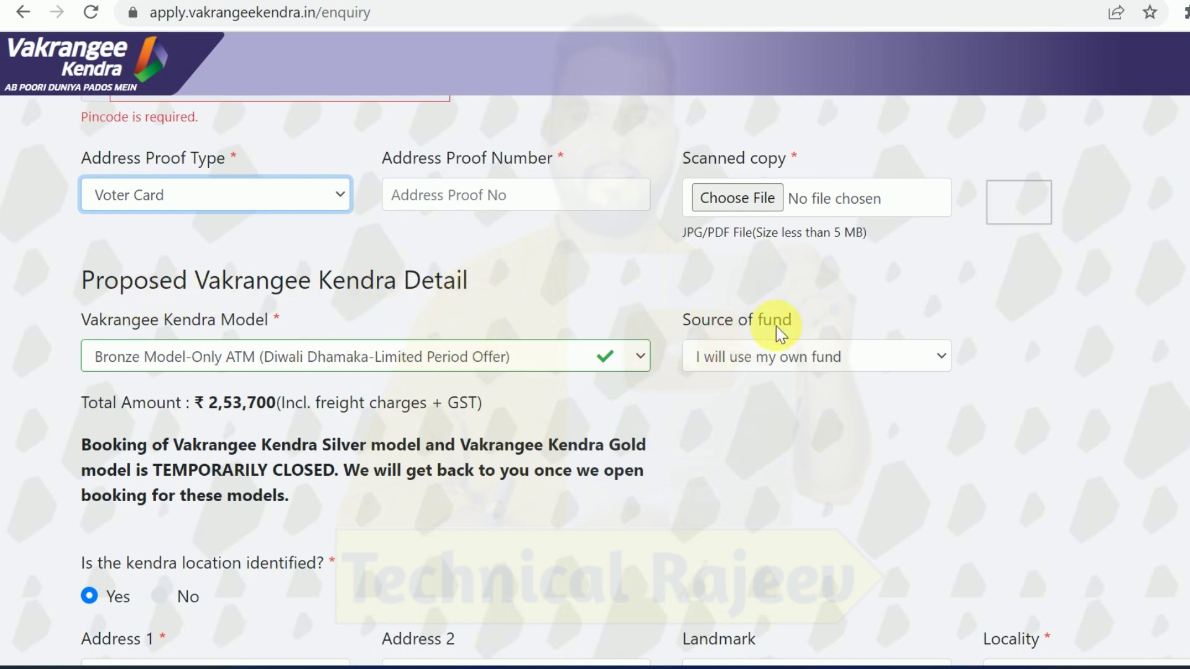
left_click(793, 364)
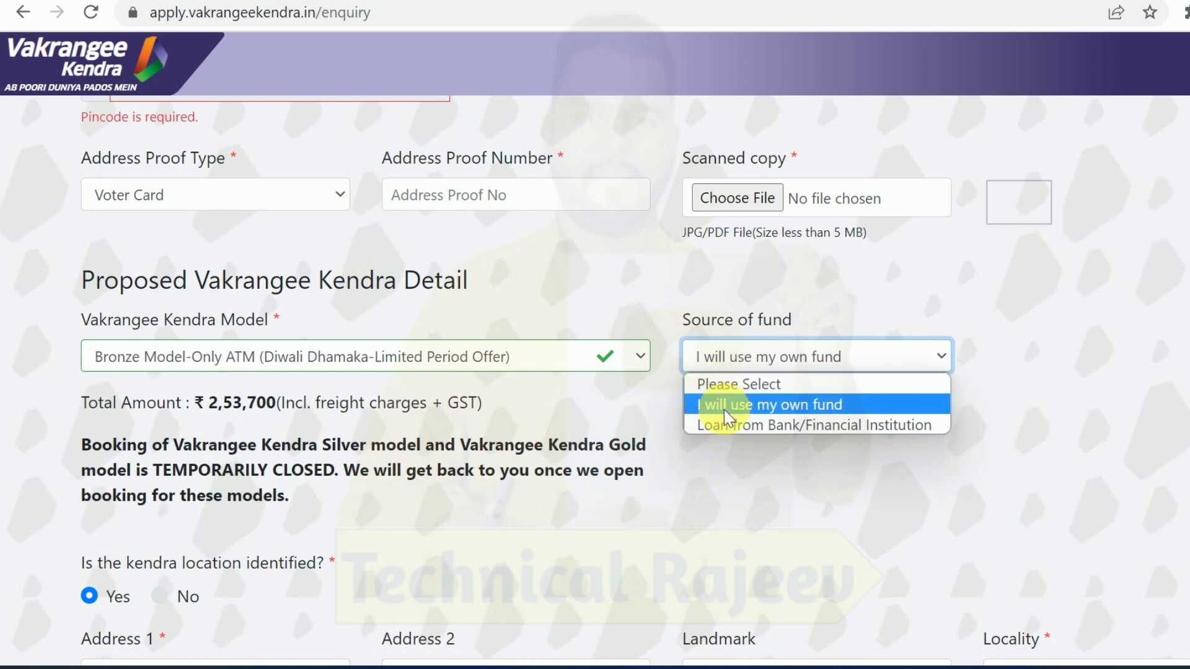
left_click(827, 407)
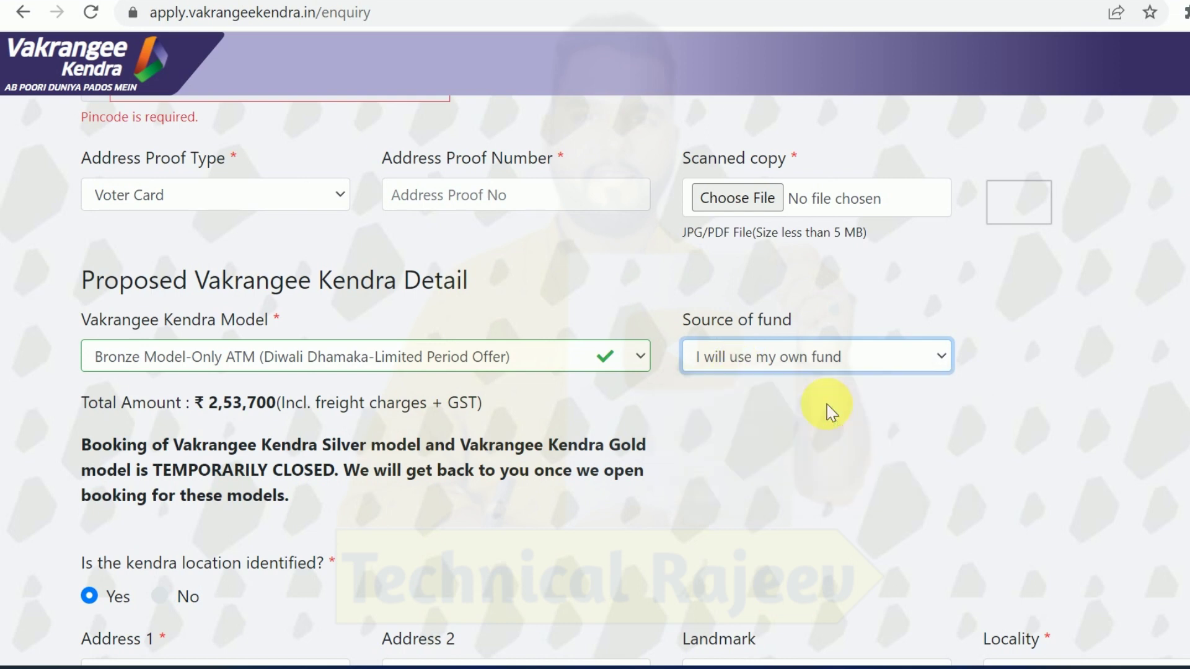
left_click(819, 359)
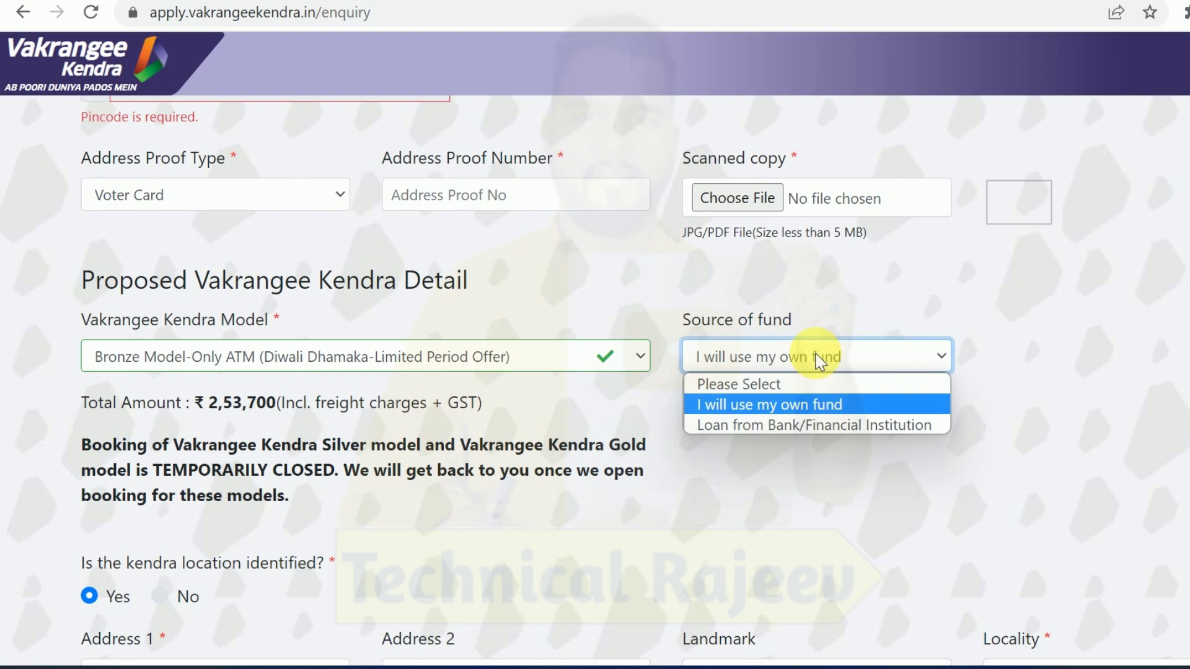
key("Down")
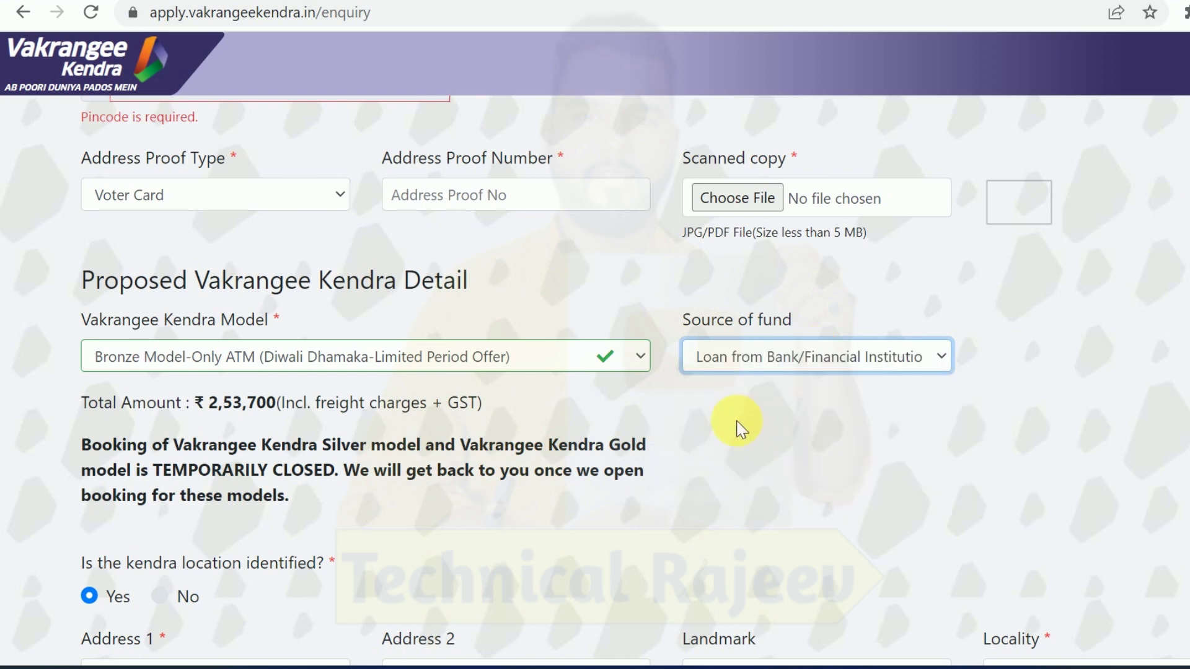
Step: Review the kendra location, dealer, ownership change and remarks fields through to the submission options at the form's end
scroll(567, 365, "down", 3)
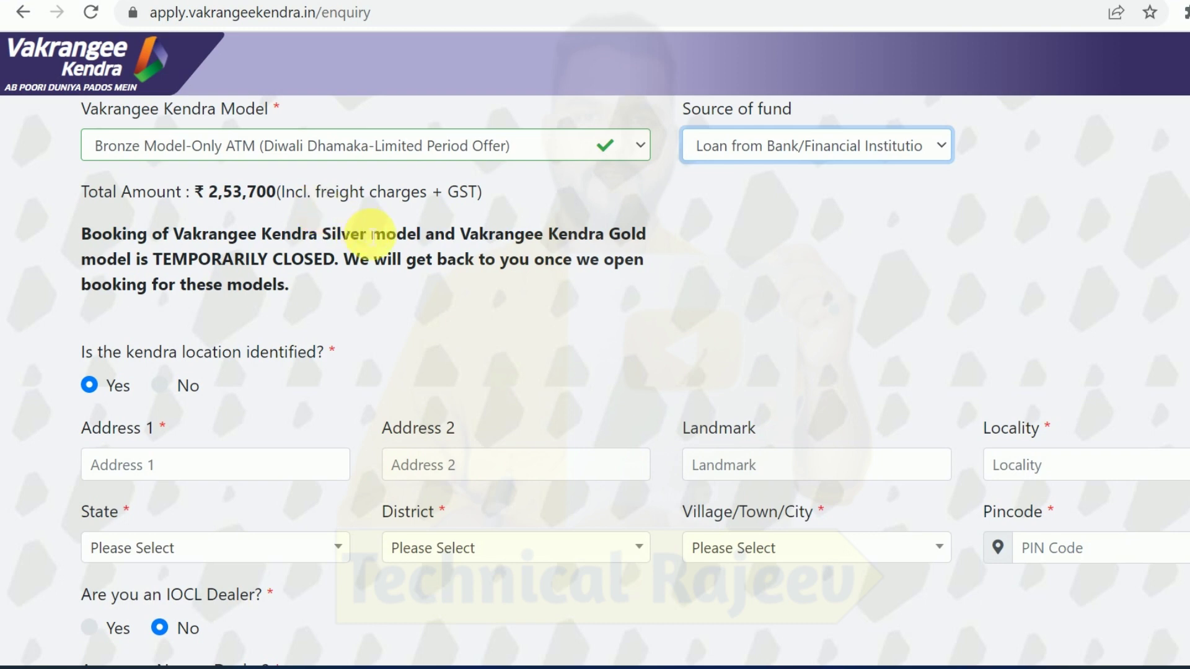
scroll(355, 239, "down", 2)
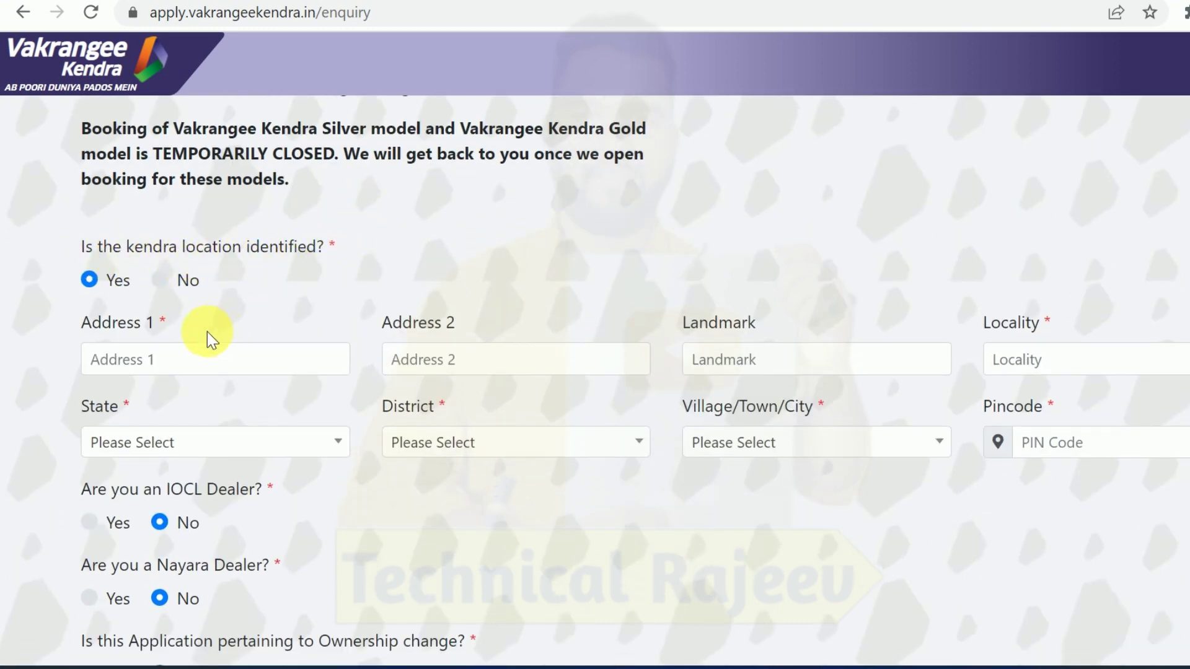
scroll(214, 360, "down", 2)
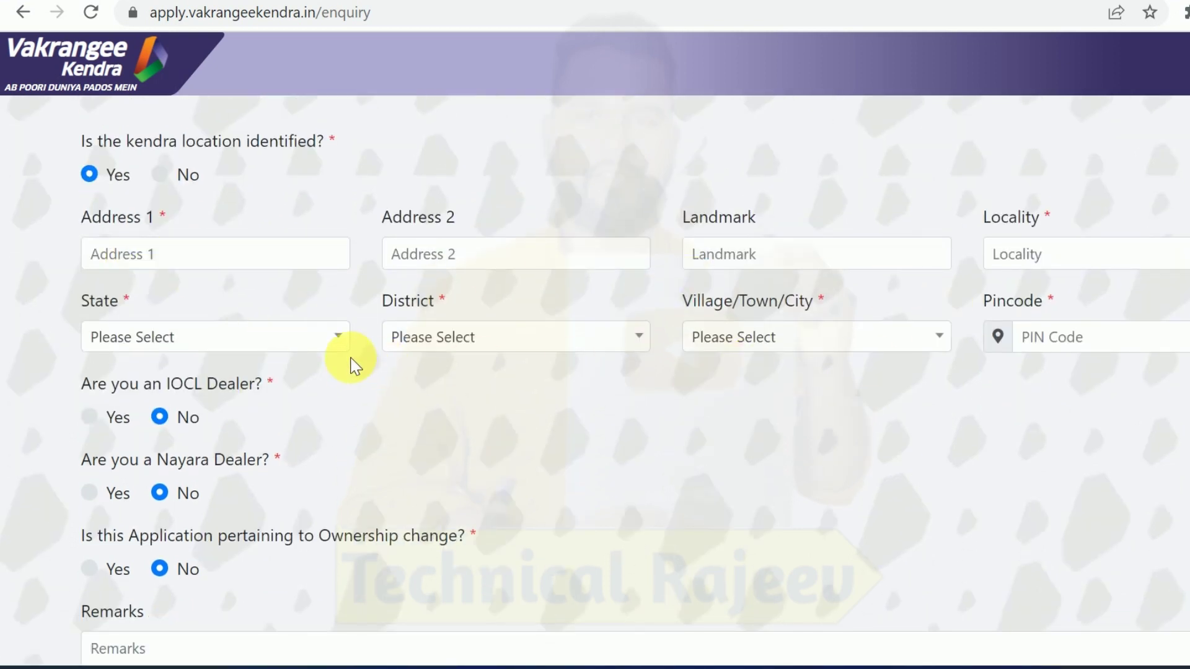
scroll(340, 338, "down", 2)
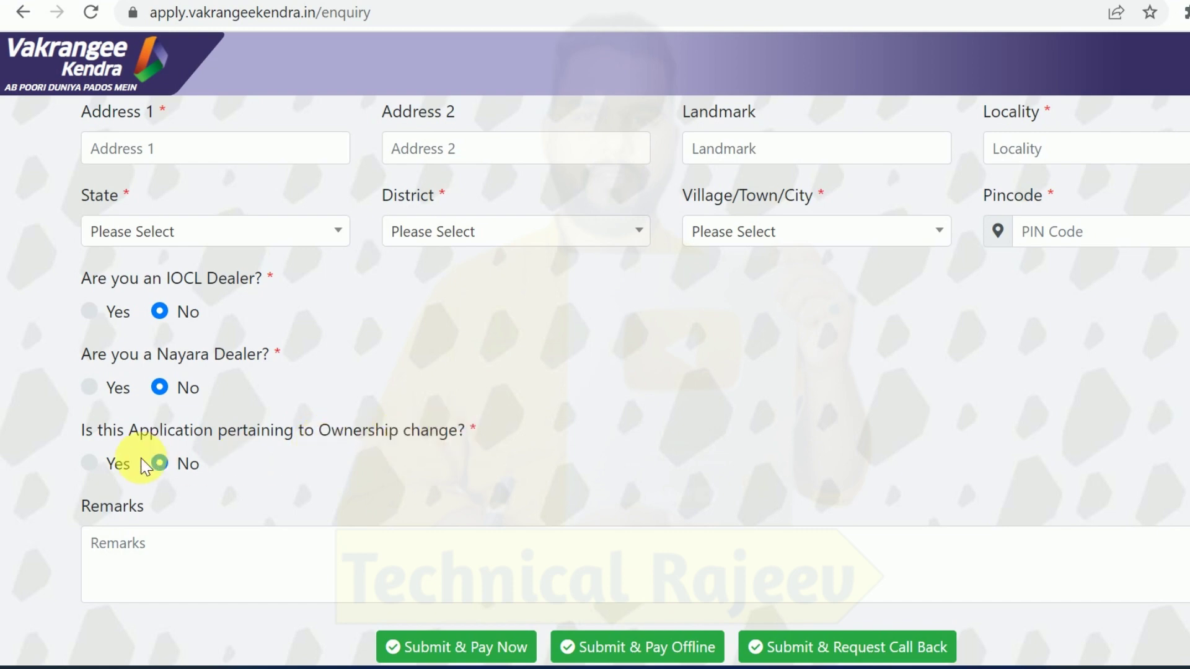
scroll(390, 419, "down", 2)
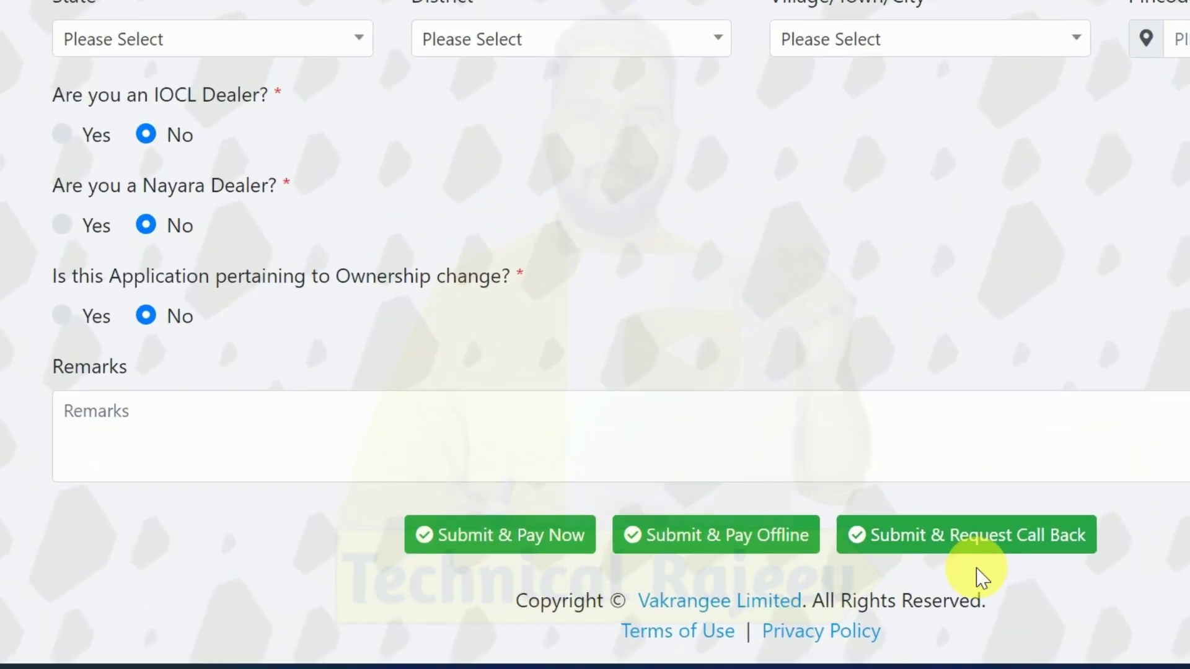